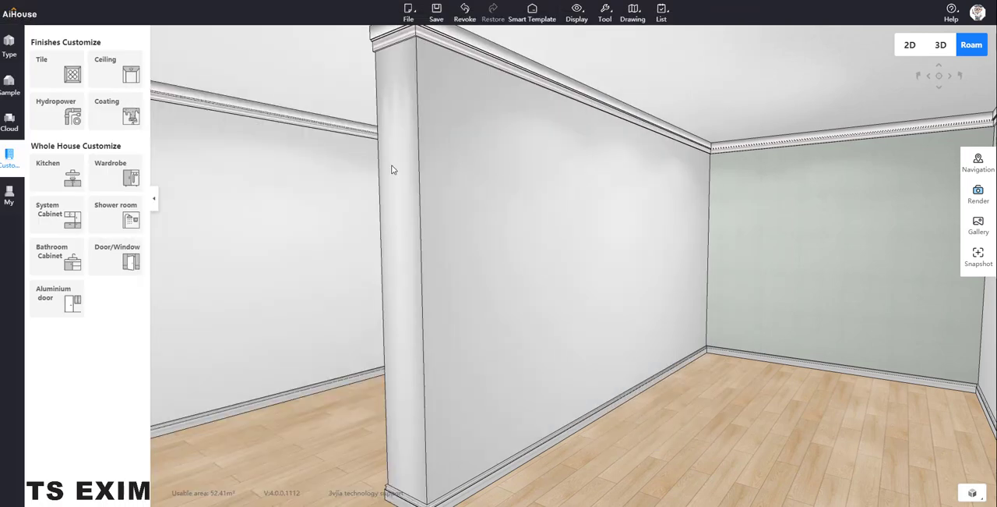
Open the door and window customization and place Conventional Pass 004 in the partition wall, finishing in the Roam view.
left_click(129, 264)
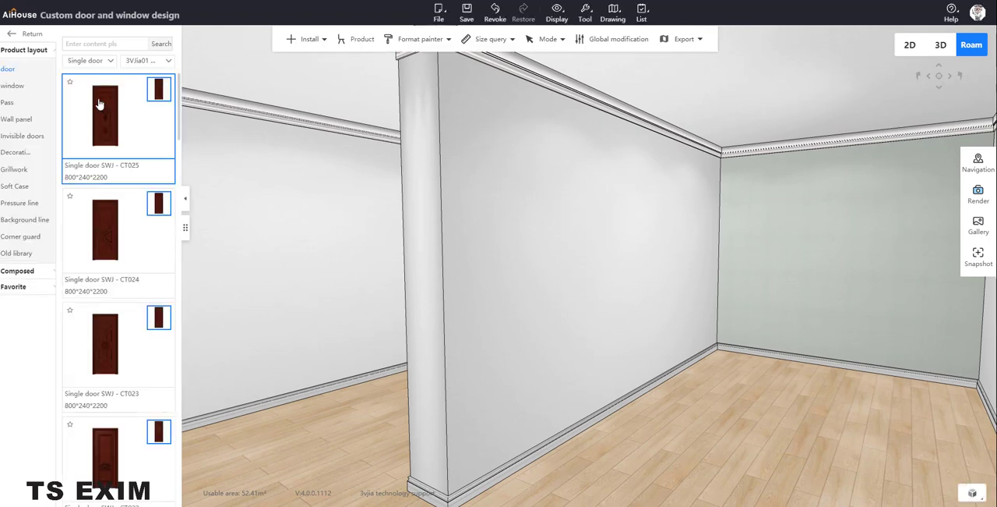
left_click(12, 104)
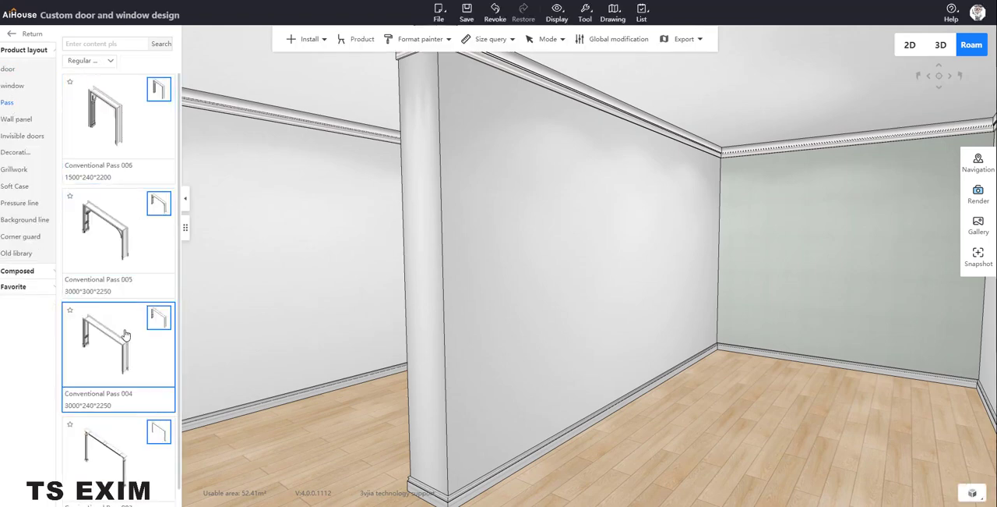
left_click_drag(126, 334, 492, 251)
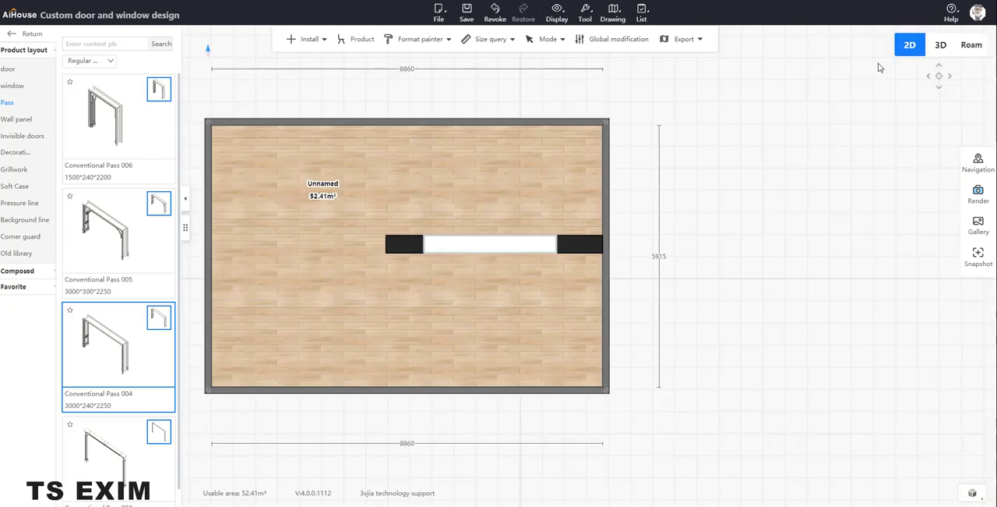
left_click(972, 45)
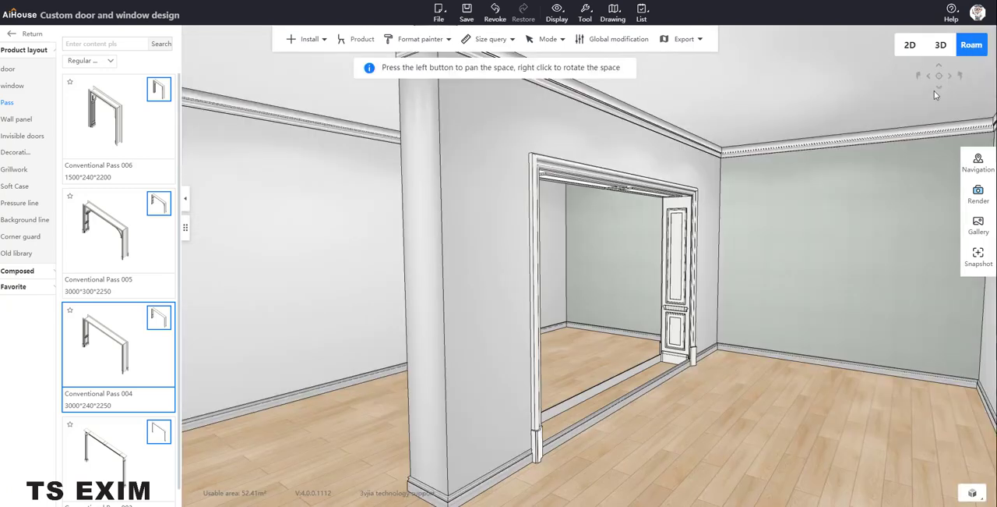
Set the placed pass's height to 1200 and its elevation to 1200.
left_click(683, 266)
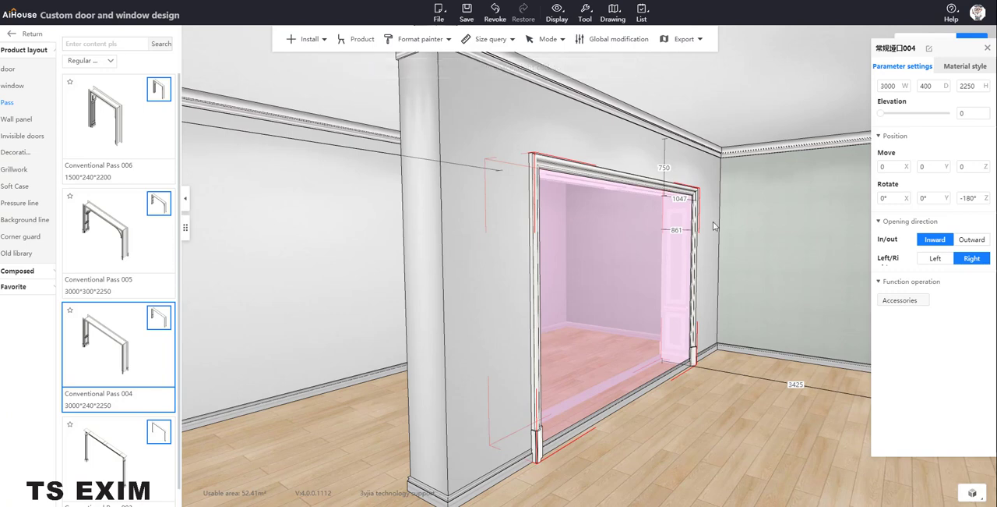
left_click(963, 113)
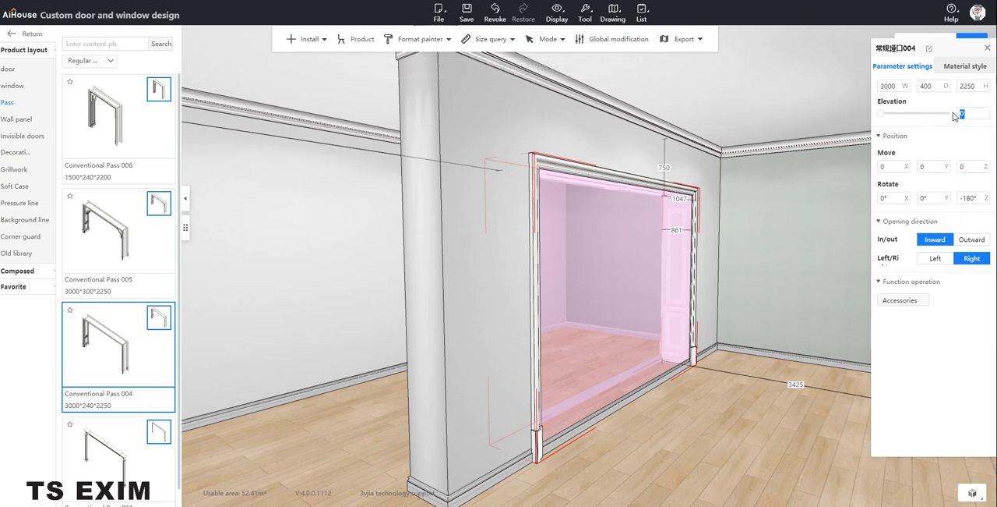
left_click(966, 87)
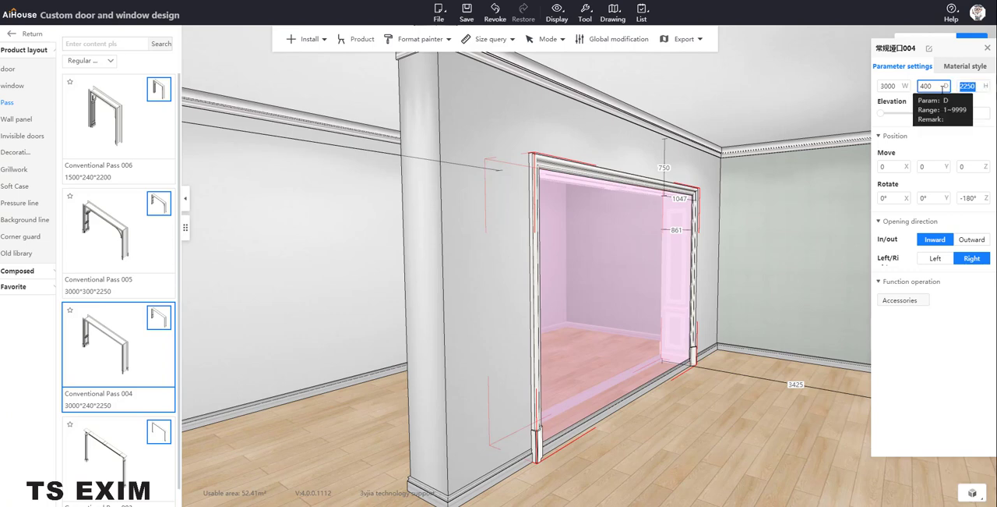
type("1200")
key("Return")
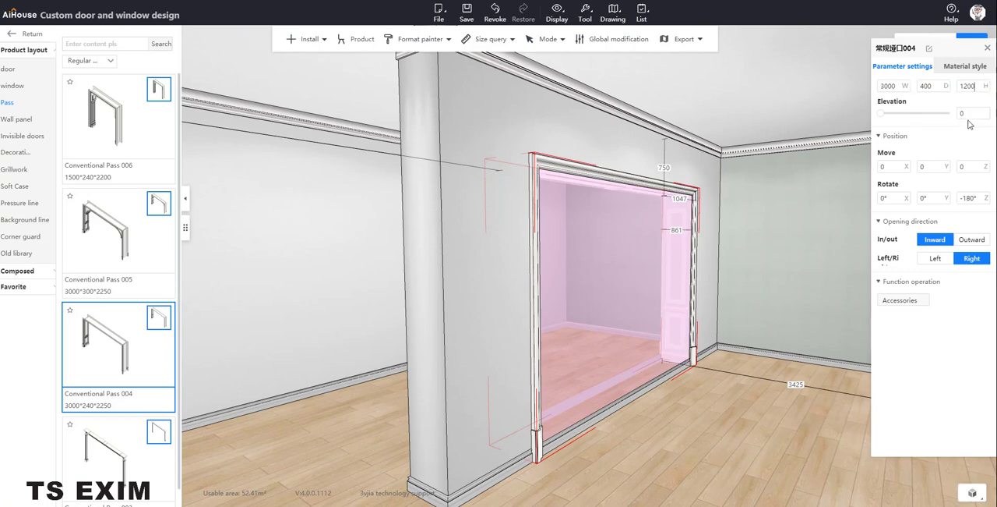
left_click(958, 114)
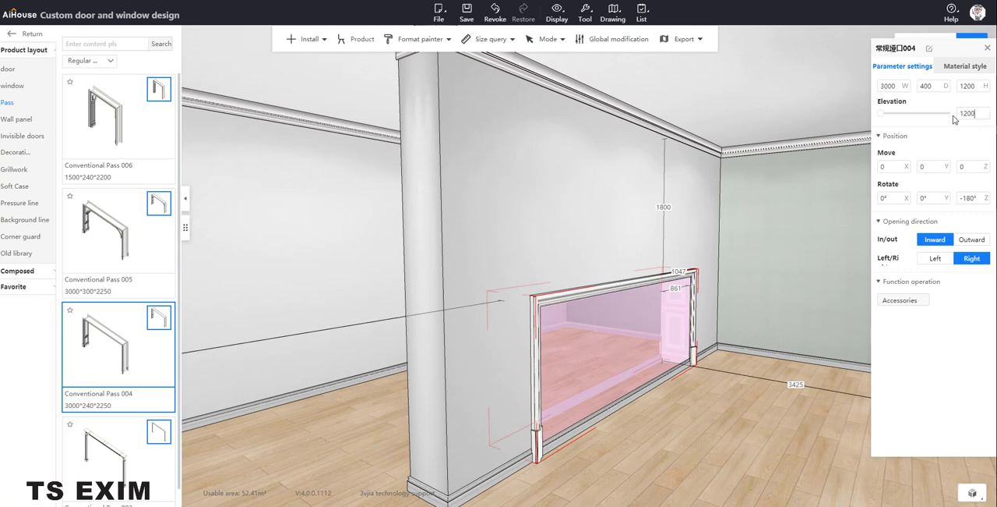
type("1200")
key("Return")
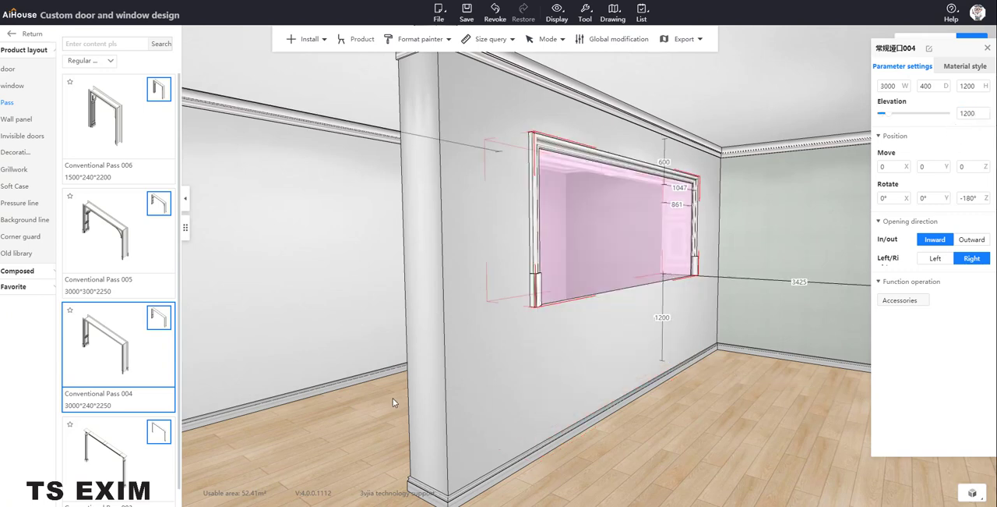
left_click(392, 397)
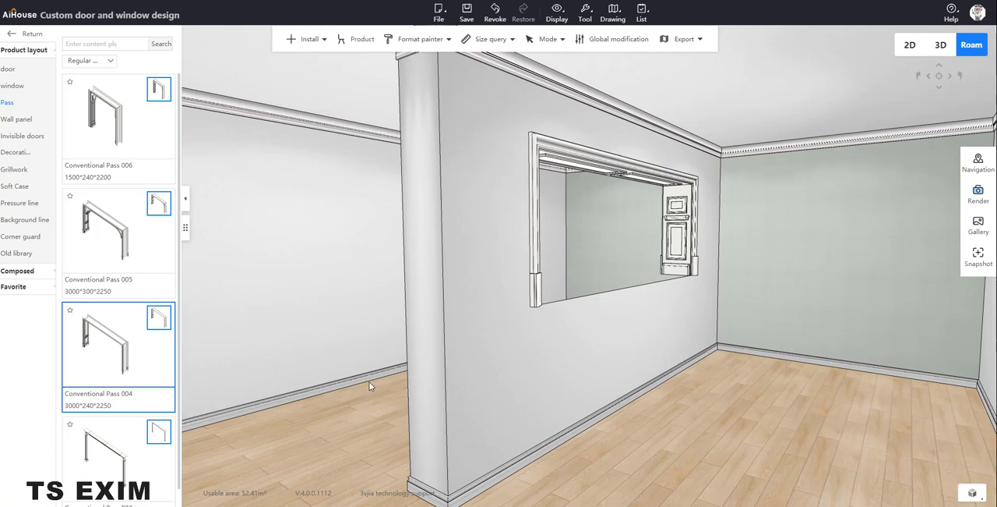
Switch to kitchen customization and place one double door base cabinet against the partition wall below the opening.
left_click_drag(370, 386, 575, 410)
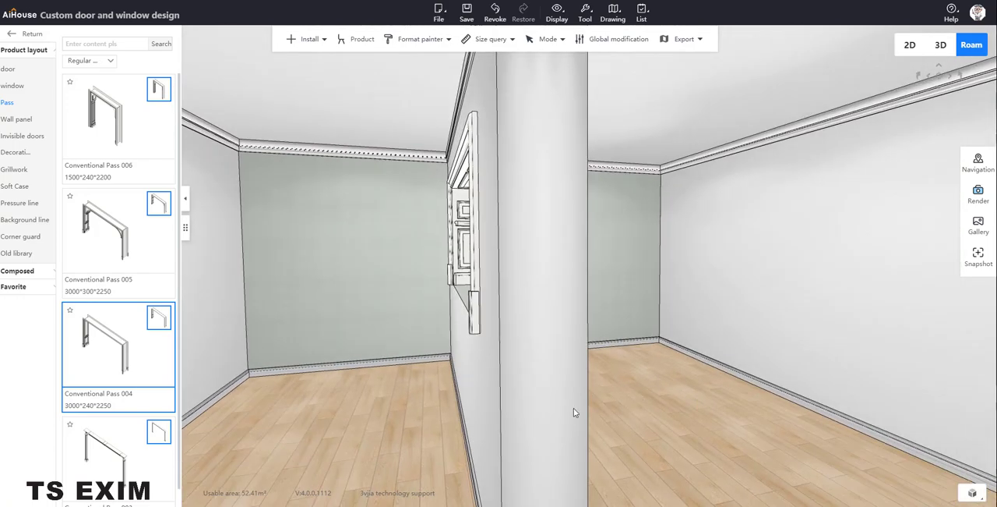
key("a")
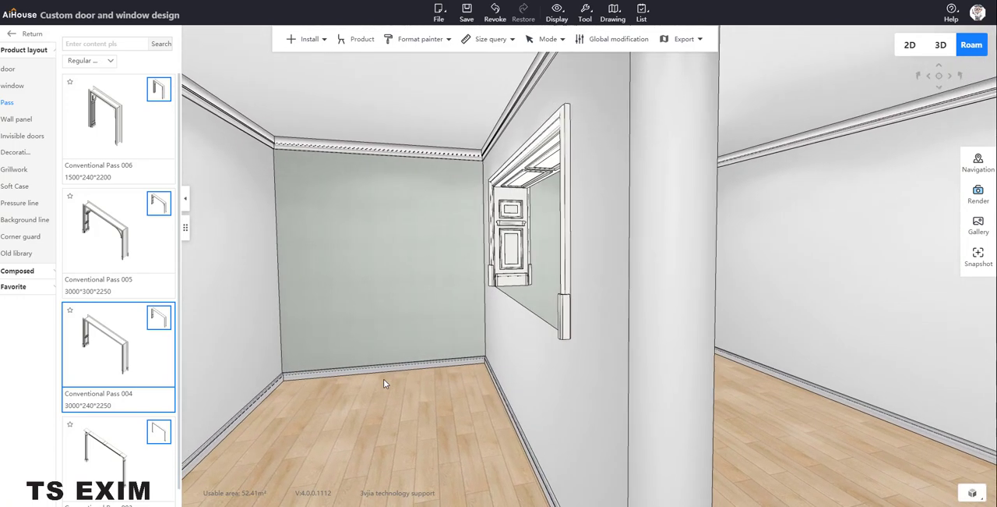
key("a")
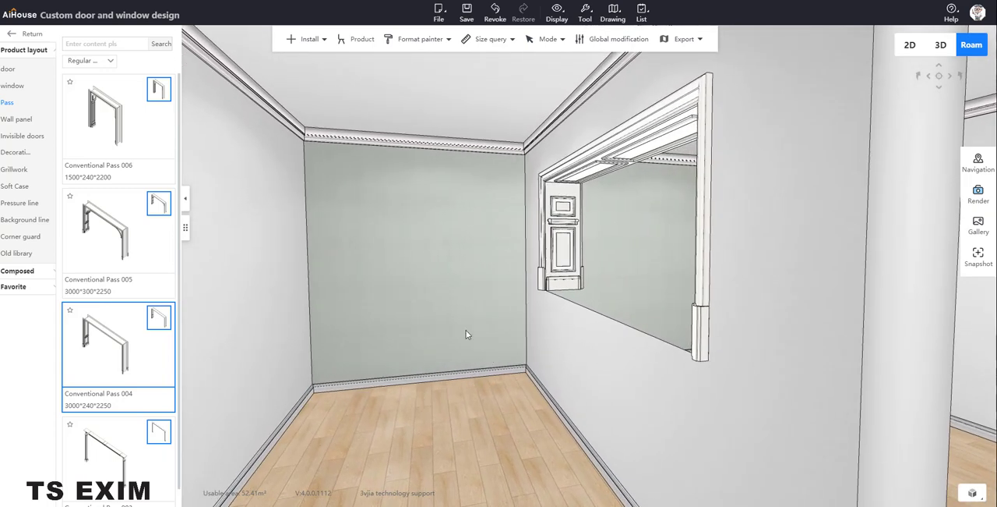
left_click(31, 34)
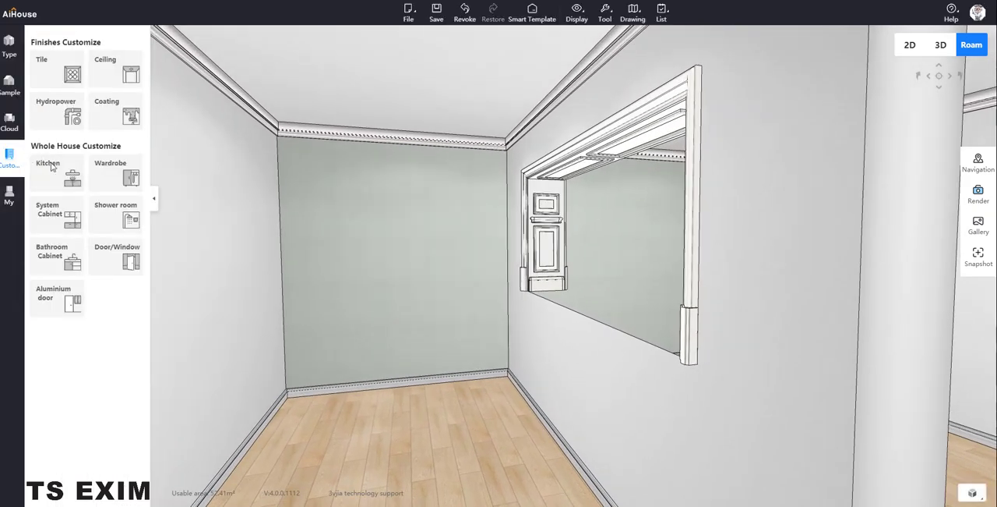
left_click(59, 192)
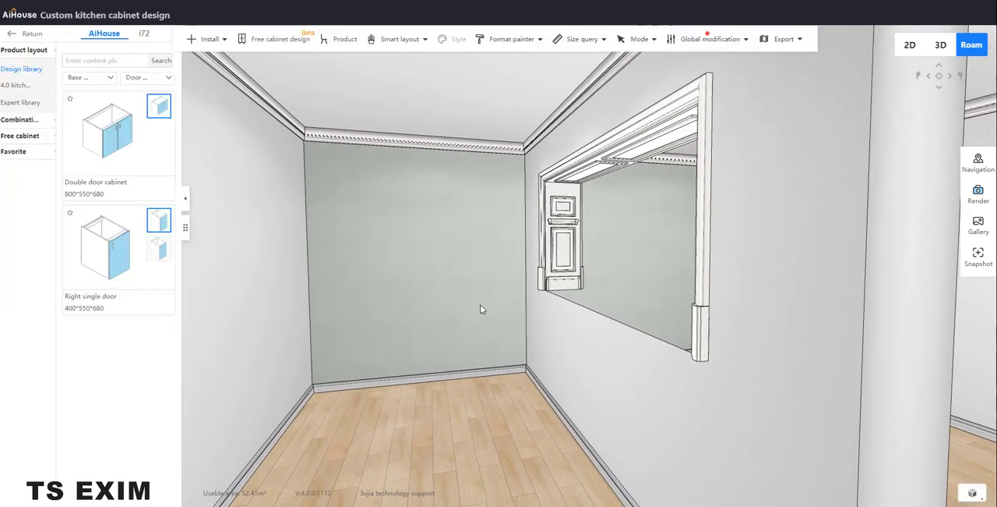
key("s")
left_click(114, 134)
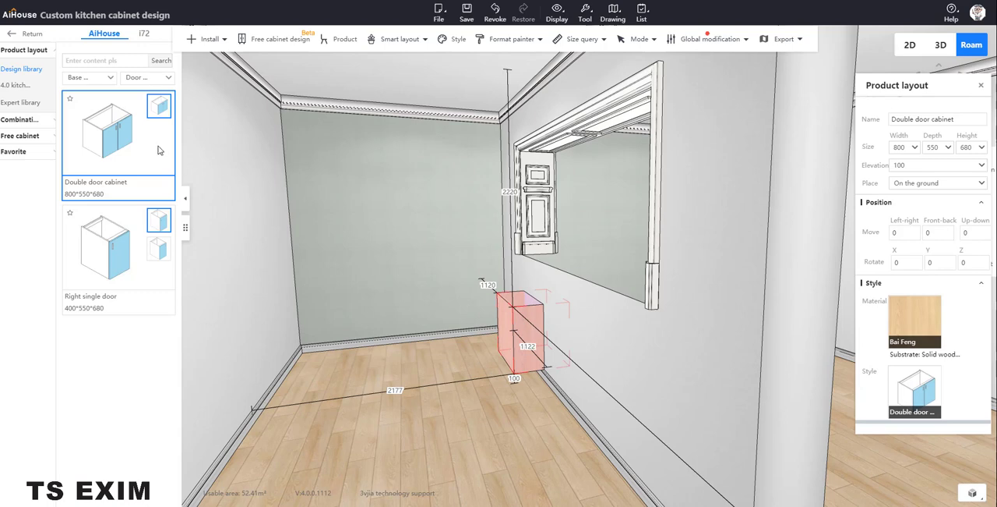
left_click(558, 346)
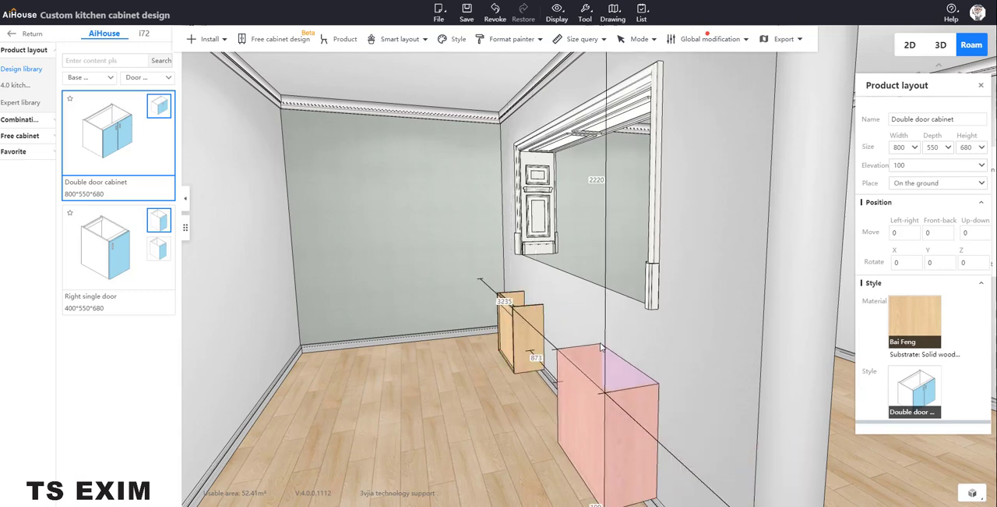
right_click_drag(577, 386, 499, 415)
scroll(498, 413, "down", 2)
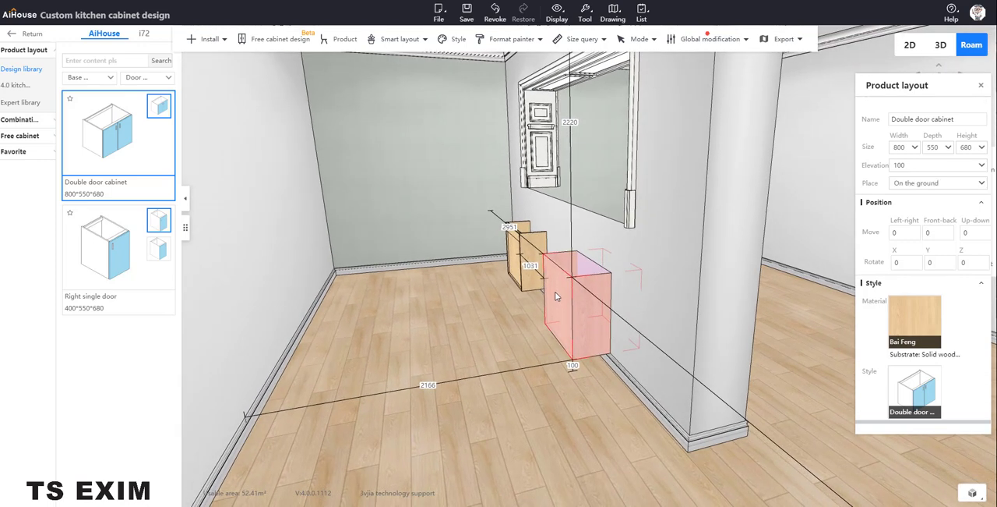
Try rotating the double door cabinet 180 degrees about the X axis, and reset that rotation to 0.
scroll(592, 296, "up", 5)
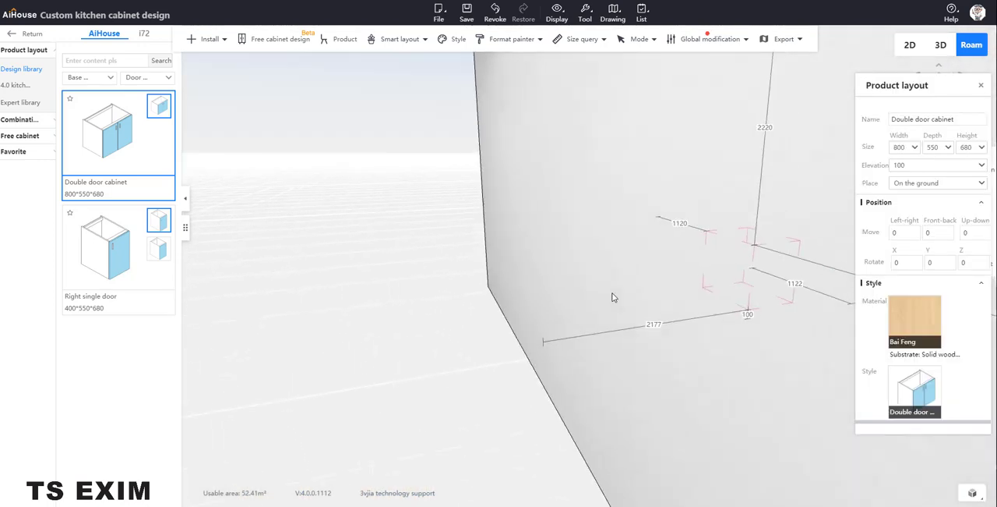
scroll(613, 297, "down", 4)
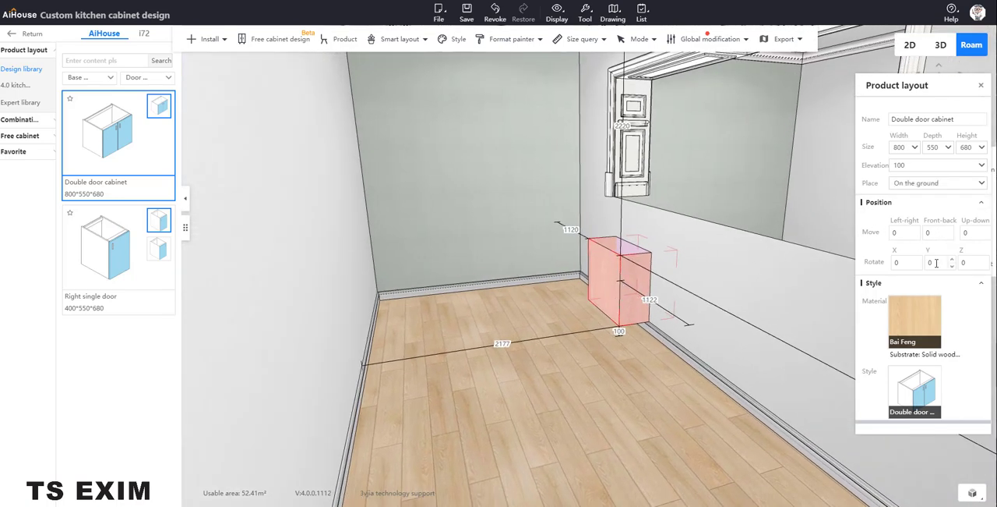
left_click(899, 263)
type("180")
key("Return")
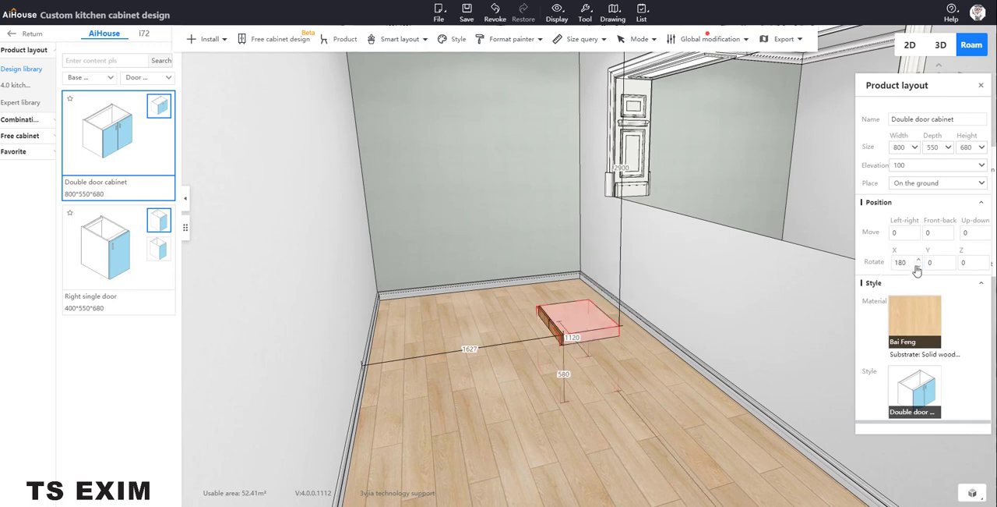
left_click(901, 263)
type("0")
key("Return")
Rotate the double door cabinet 180 degrees about the Z axis and move it back against the partition wall.
left_click(954, 263)
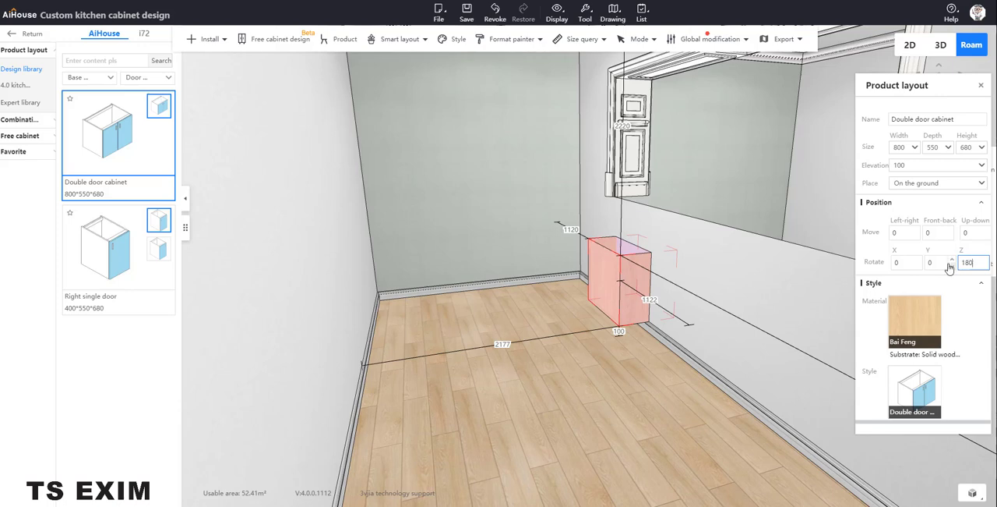
key("Return")
right_click_drag(559, 400, 476, 372)
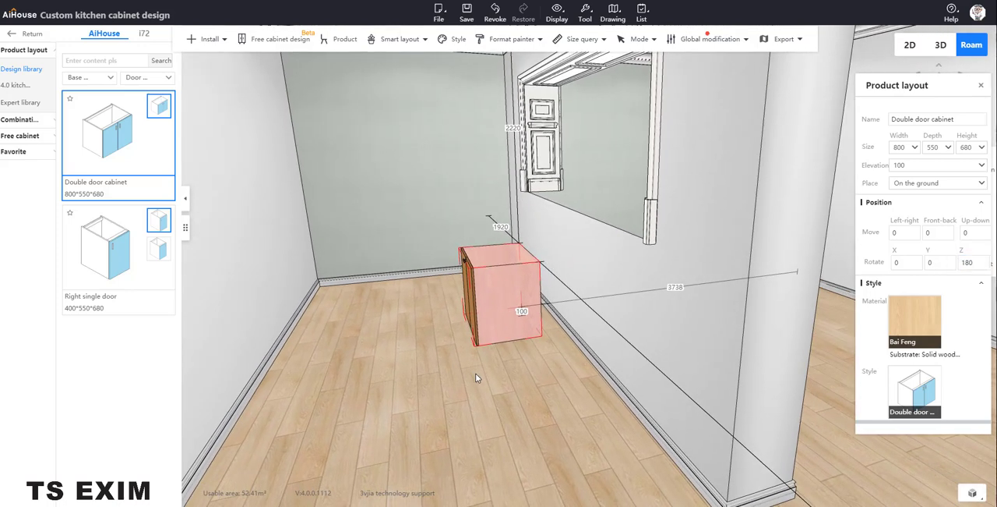
left_click(516, 308)
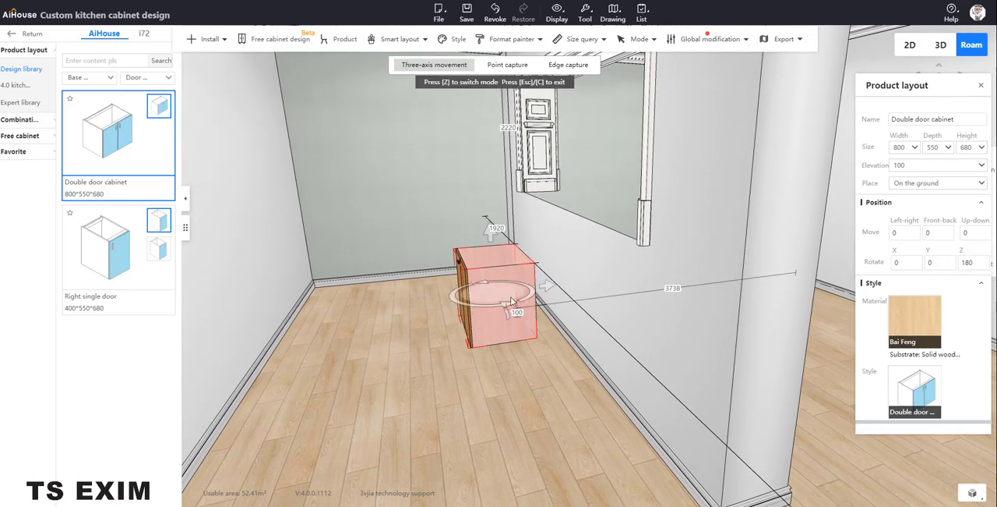
left_click_drag(554, 287, 577, 284)
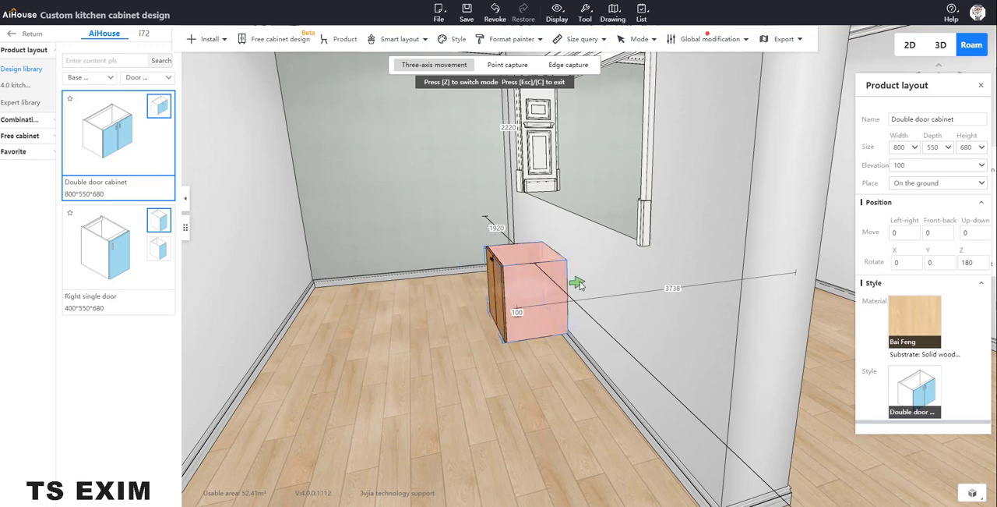
left_click(407, 331)
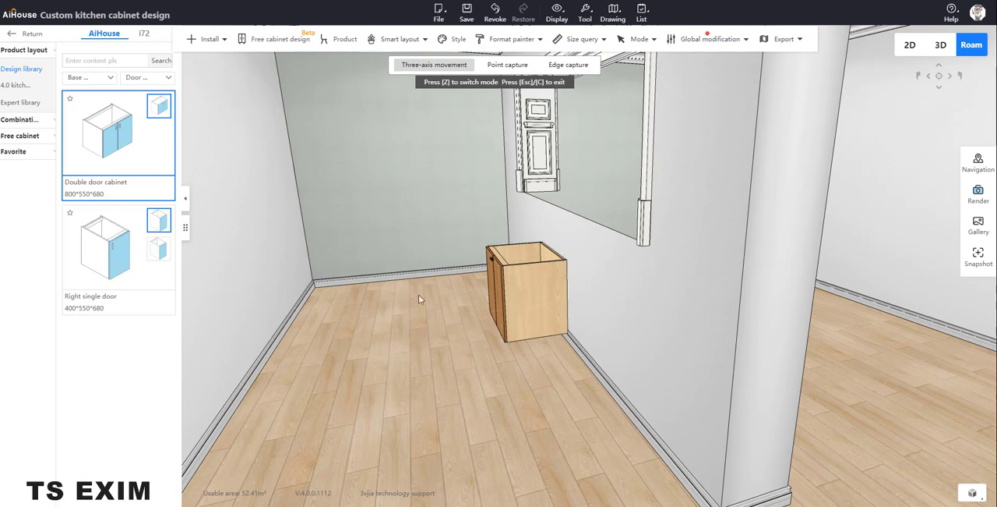
Set the double door cabinet's height to 780.
left_click_drag(374, 374, 550, 250)
left_click(506, 301)
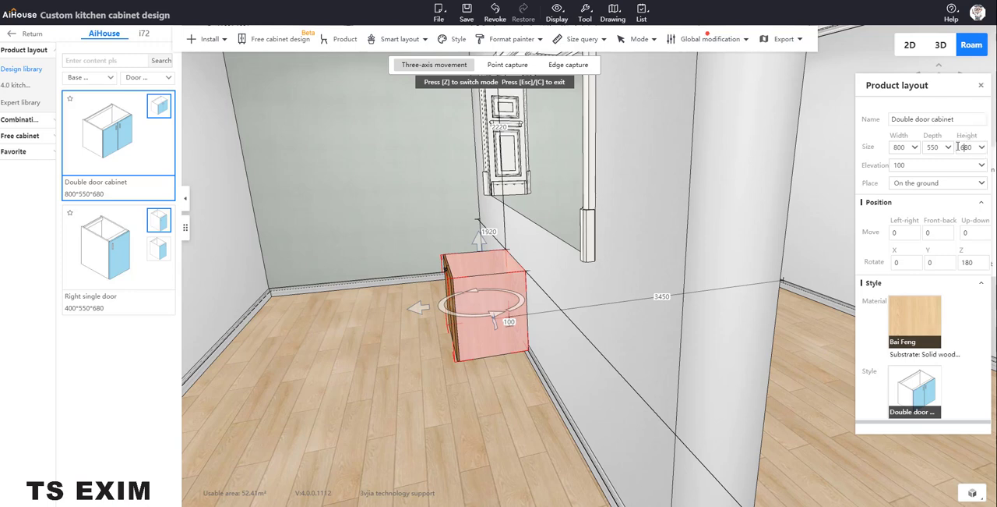
left_click_drag(966, 147, 955, 147)
type("7")
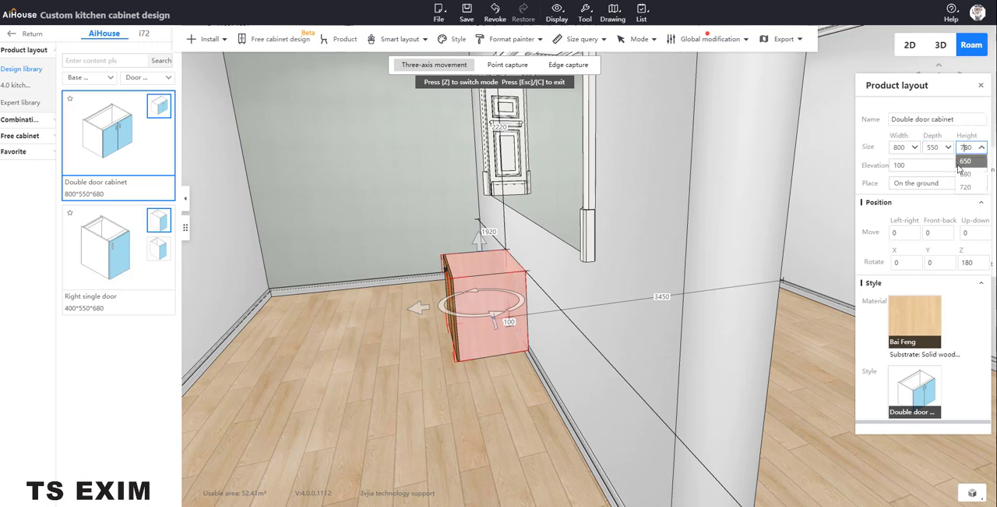
key("Return")
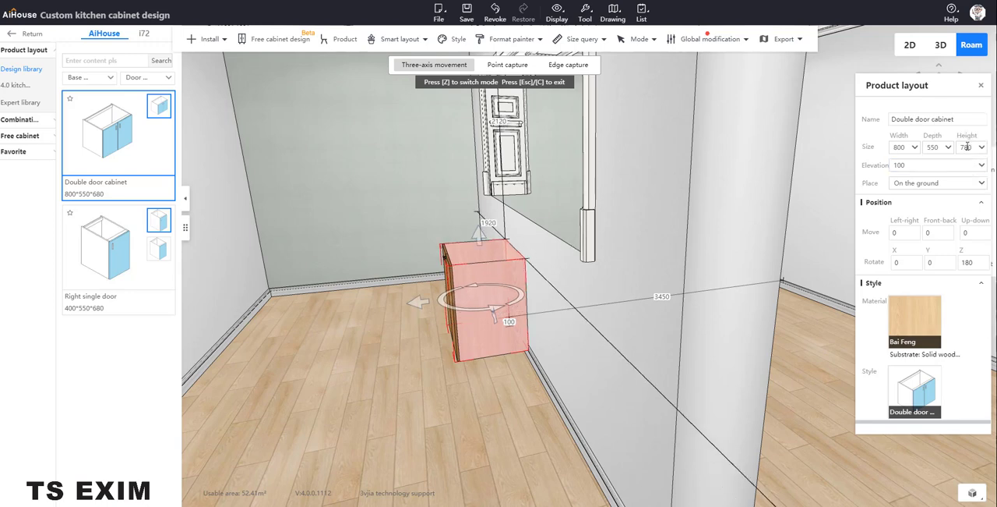
Set the elevation of the pass in the partition wall to 880.
left_click(518, 139)
left_click(540, 120)
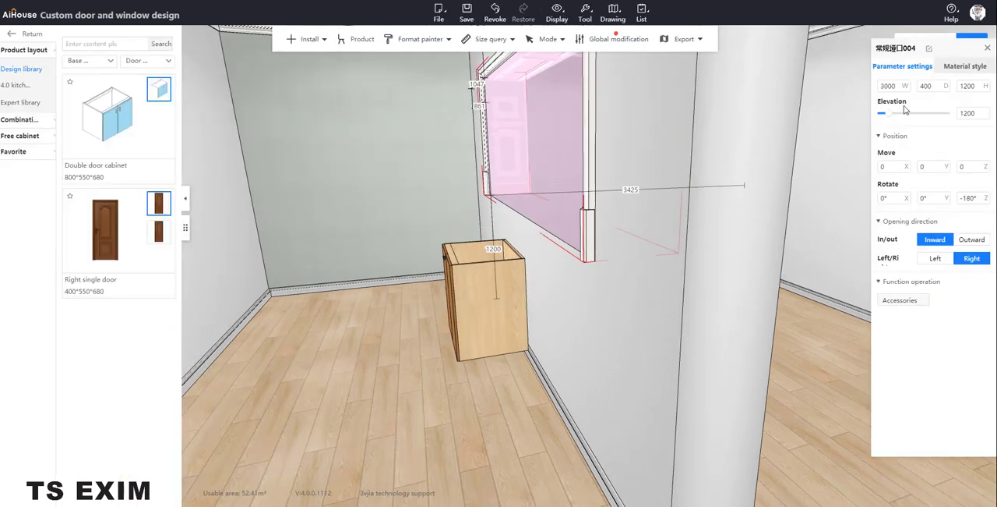
left_click_drag(974, 113, 952, 112)
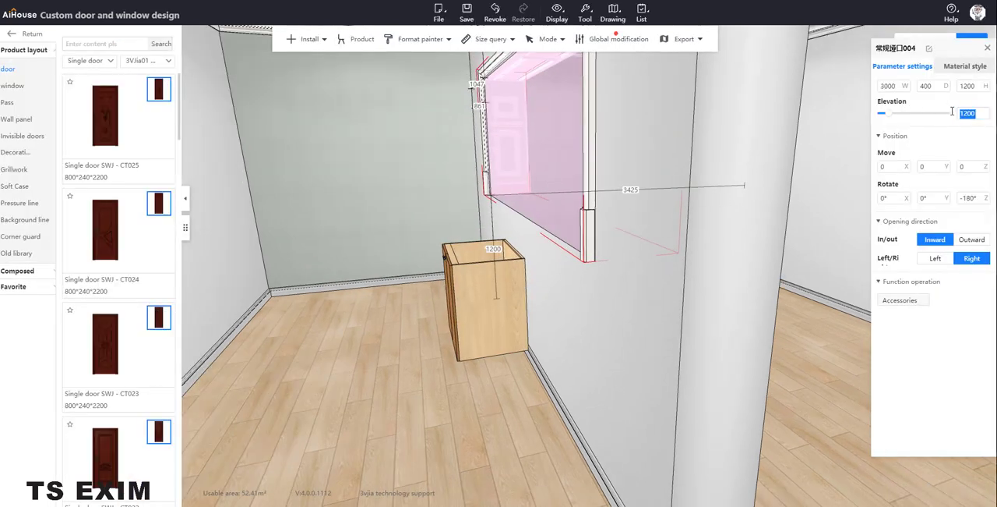
type("880")
key("Return")
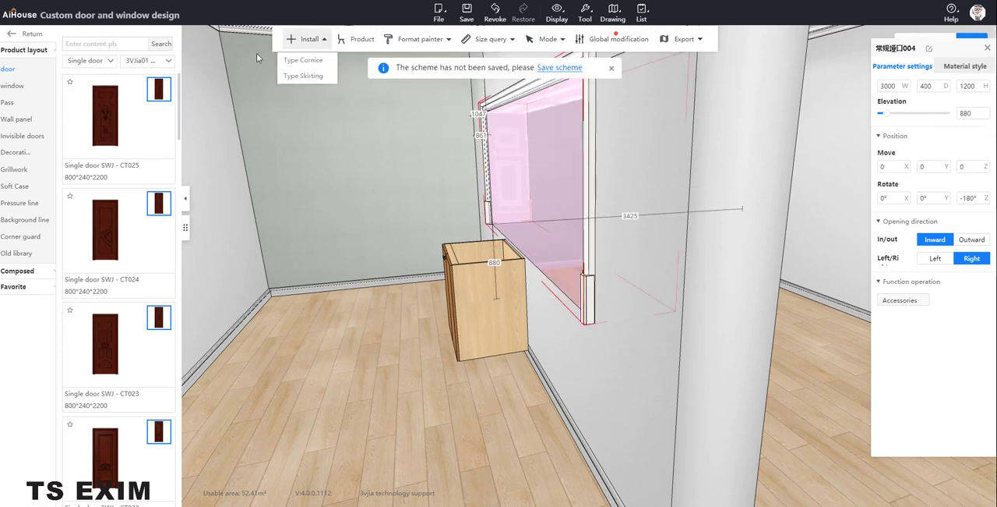
Open the kitchen cabinet for editing and place a second 800-wide double door cabinet directly beside it along the partition wall.
left_click(471, 239)
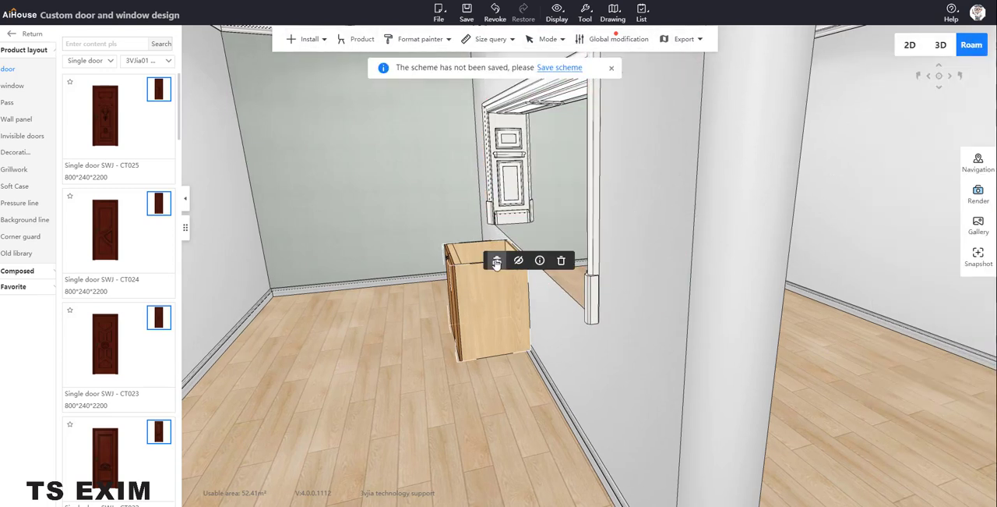
left_click(496, 262)
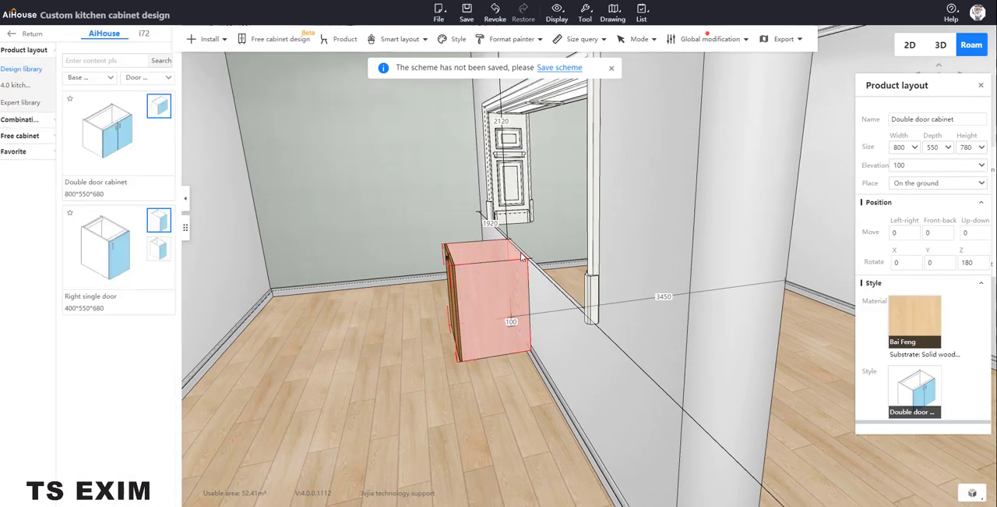
left_click(108, 122)
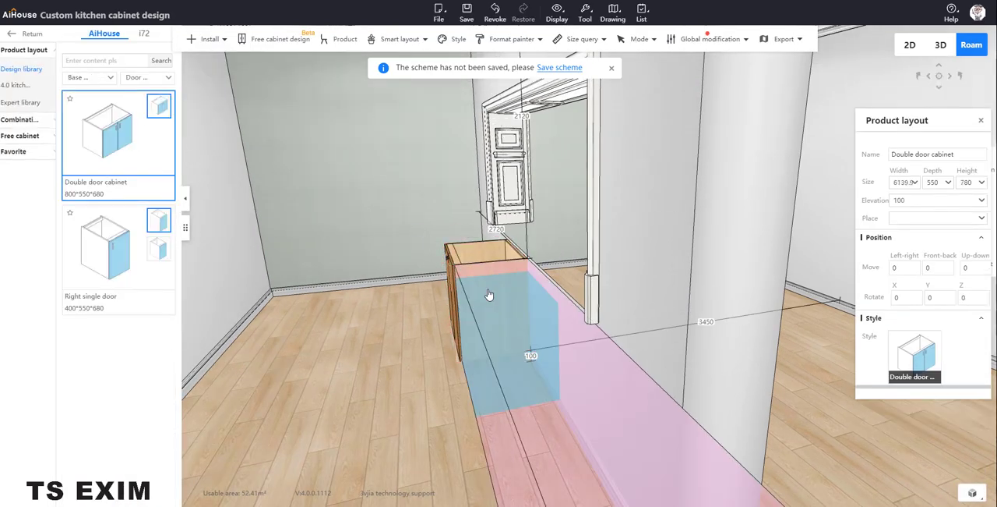
left_click(491, 274)
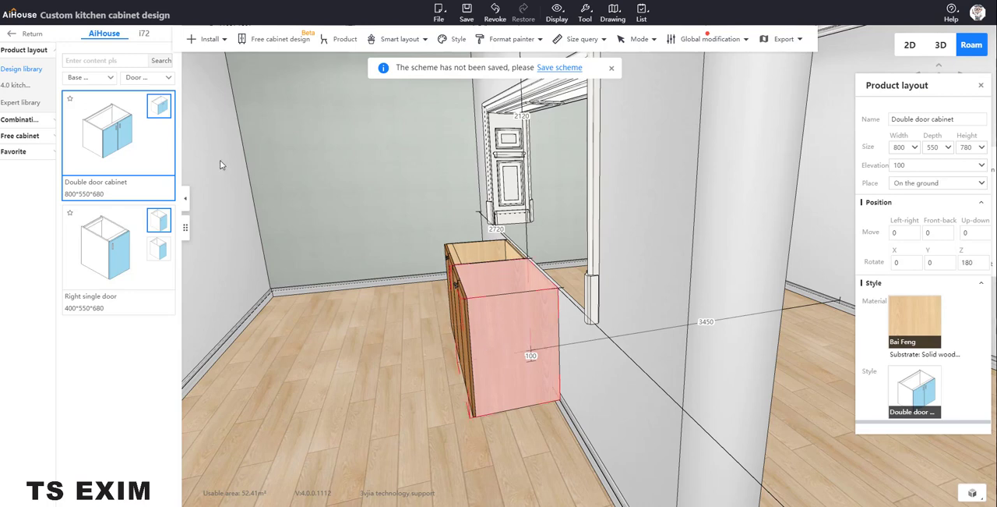
Select both double door cabinets and start installing a countertop across them.
right_click_drag(376, 392, 396, 397)
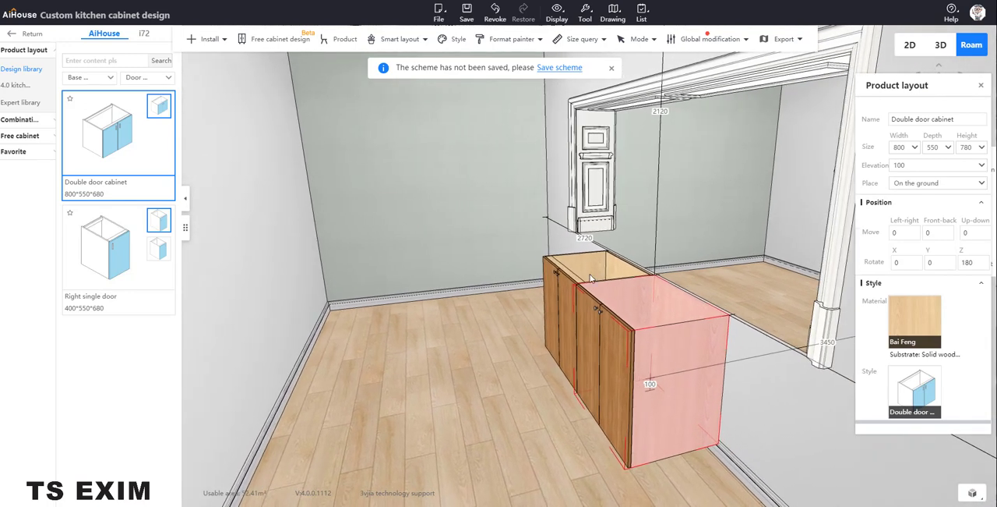
right_click_drag(590, 278, 587, 278)
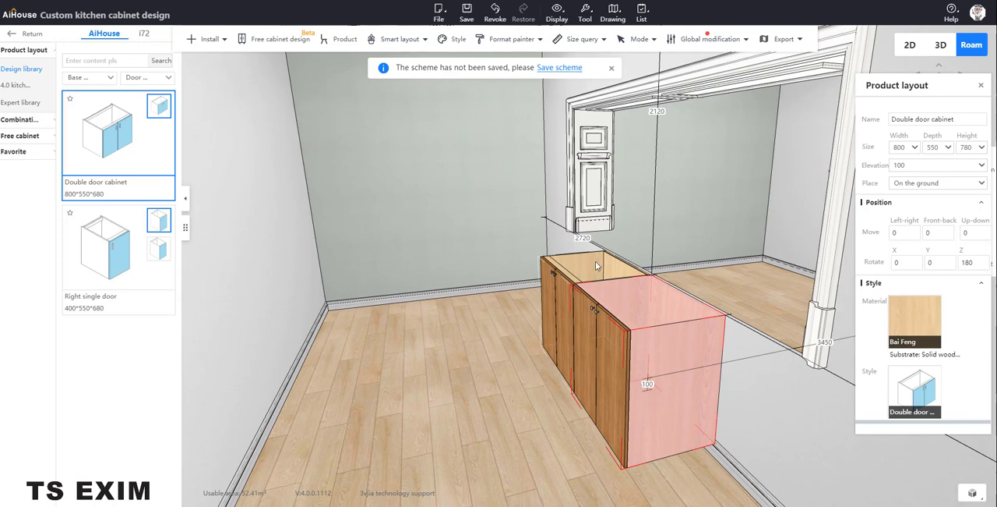
left_click(595, 264)
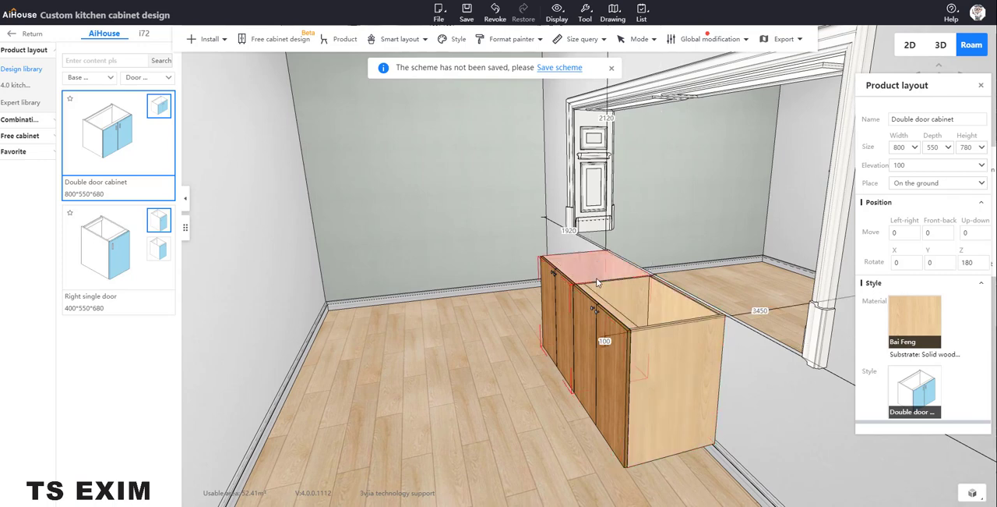
left_click(634, 295)
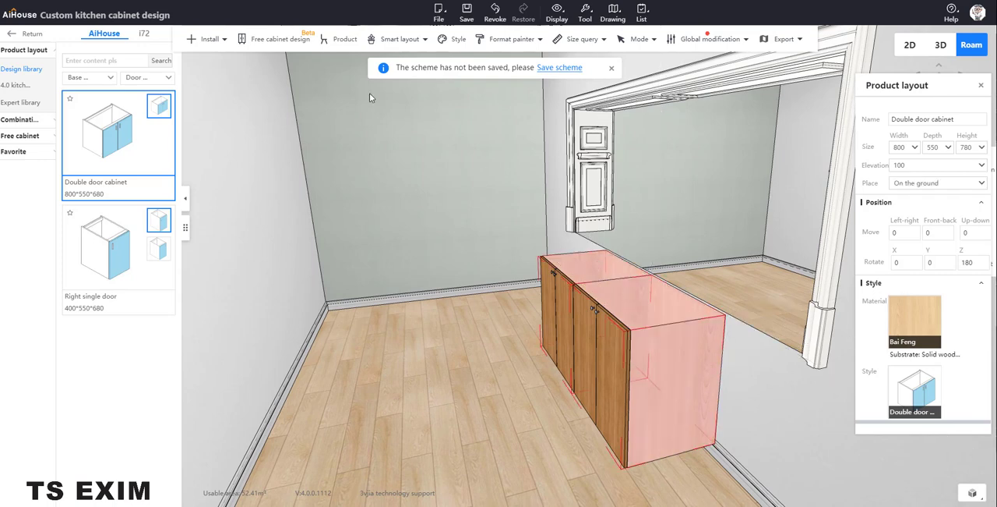
left_click(208, 38)
mouse_move(209, 63)
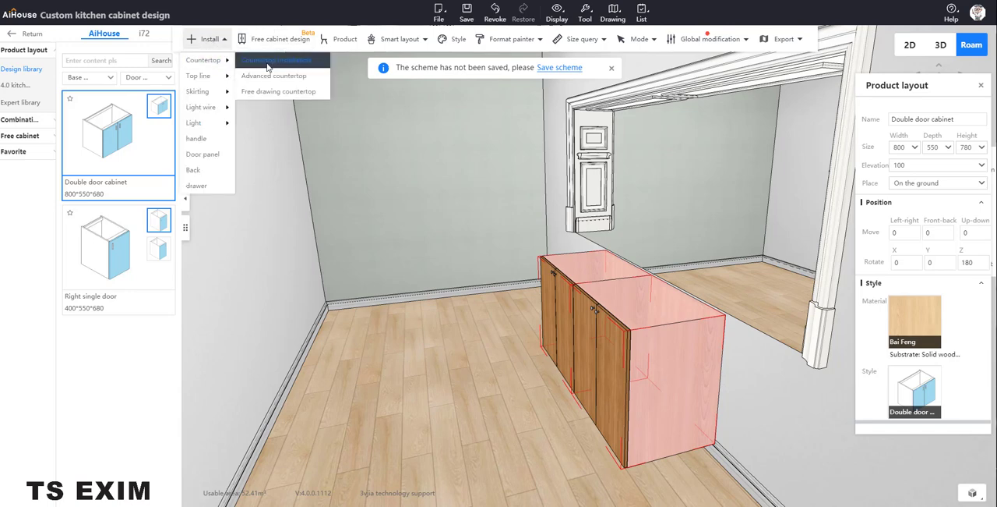
left_click(267, 67)
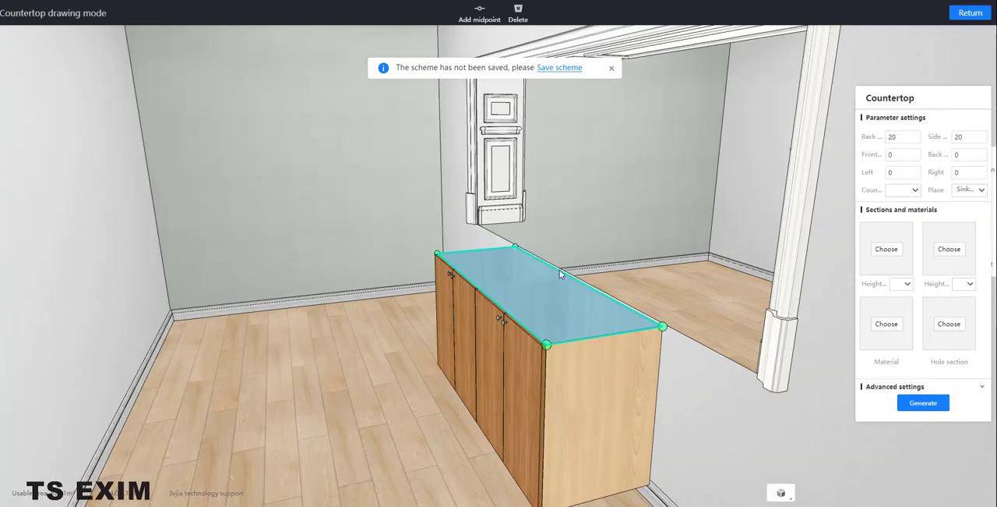
Assign the square TM-09 profile from the front water baffle section library to the countertop.
left_click(886, 249)
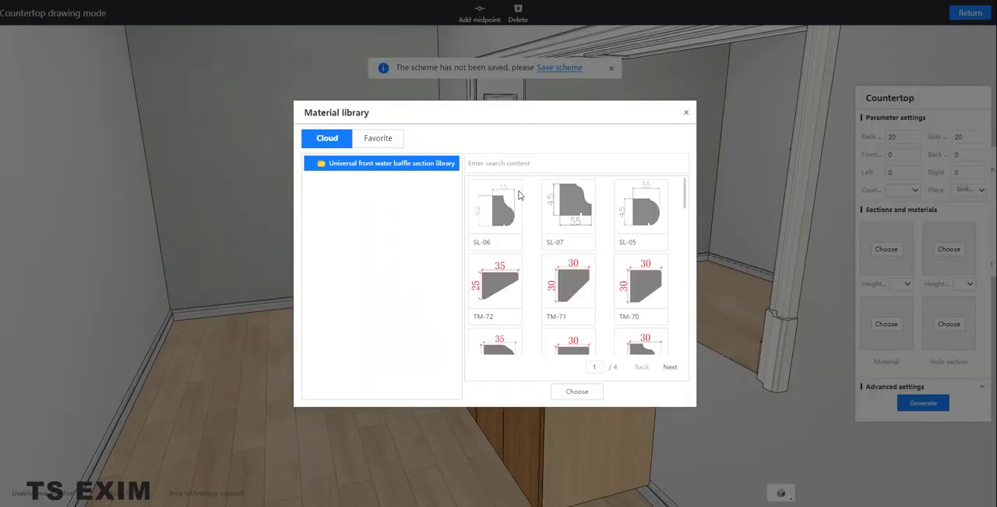
left_click(670, 368)
left_click(669, 367)
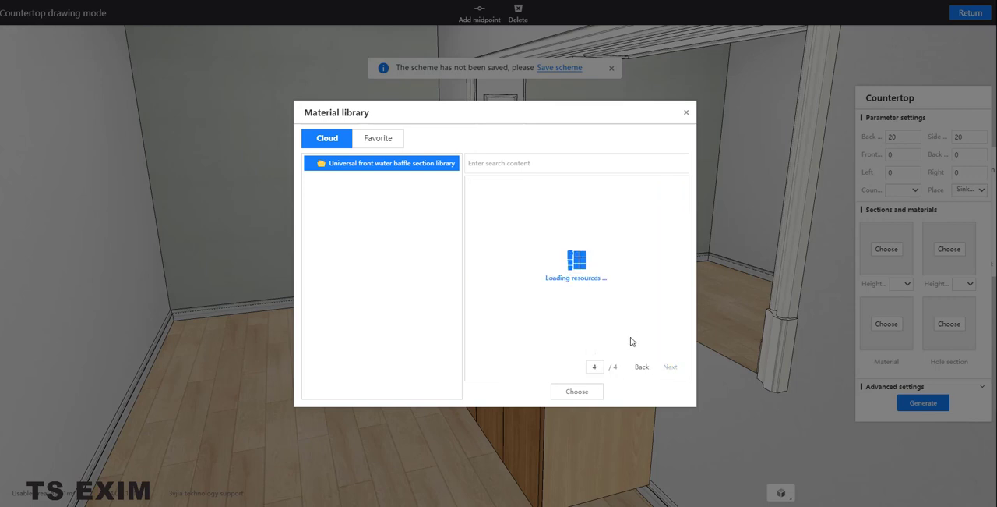
left_click(642, 368)
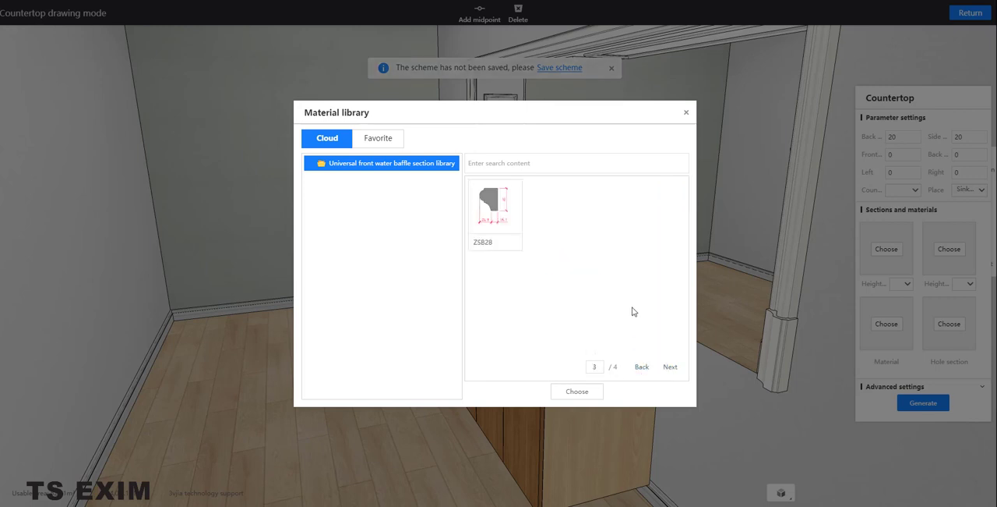
scroll(639, 297, "down", 3)
scroll(644, 291, "down", 5)
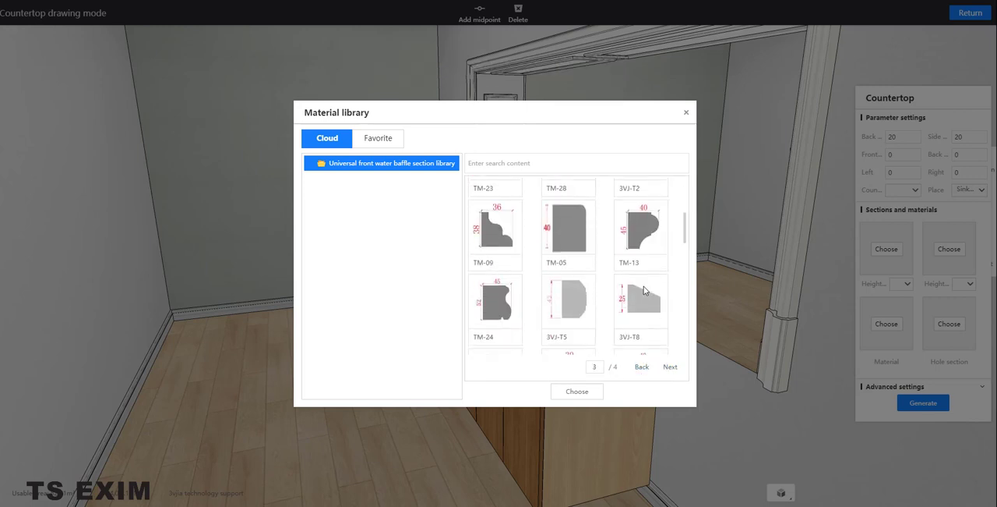
scroll(643, 285, "down", 5)
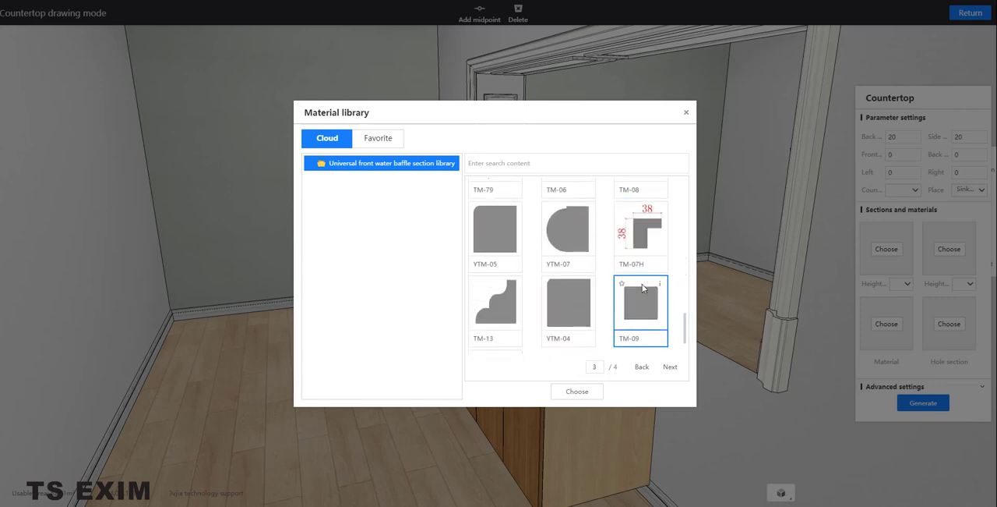
left_click(591, 392)
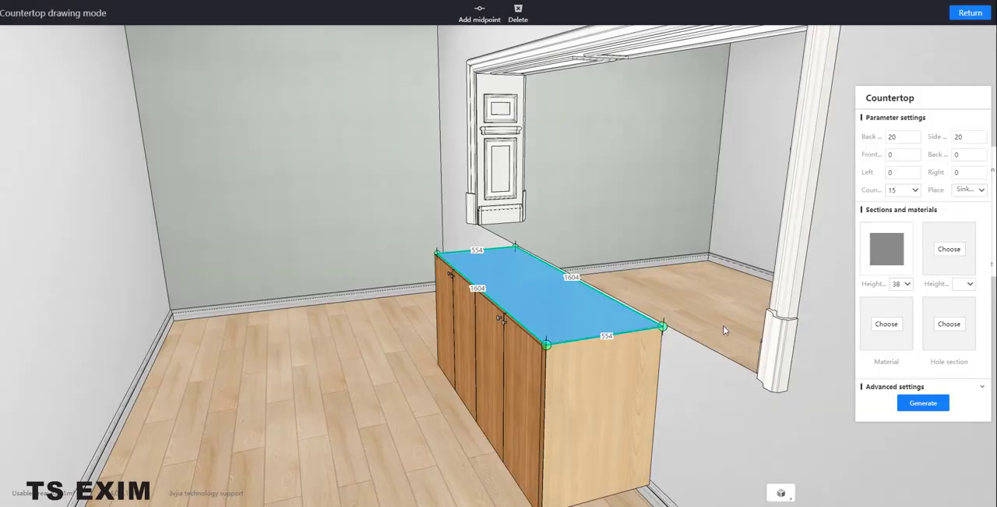
Set the countertop material to the plain black marble from the Stone library's Marble category.
left_click(884, 334)
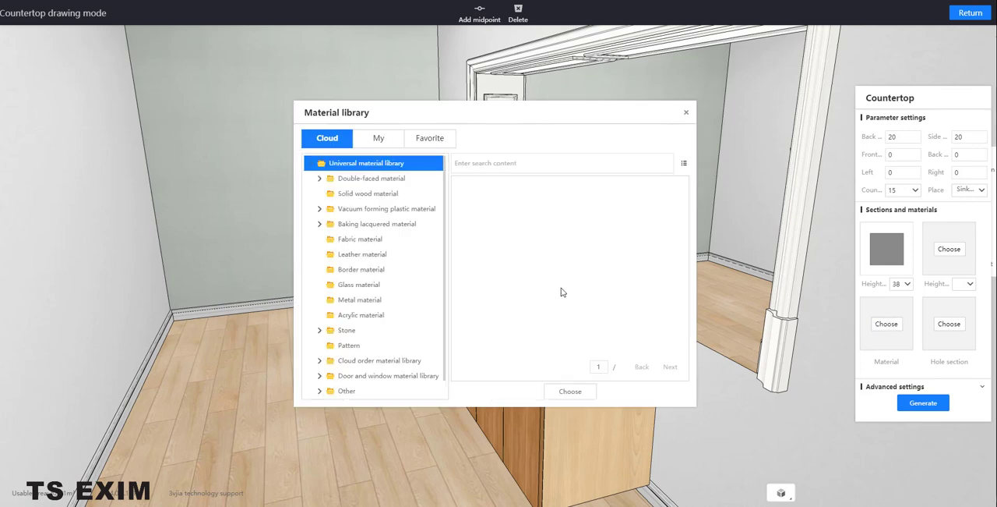
left_click(401, 300)
left_click(373, 333)
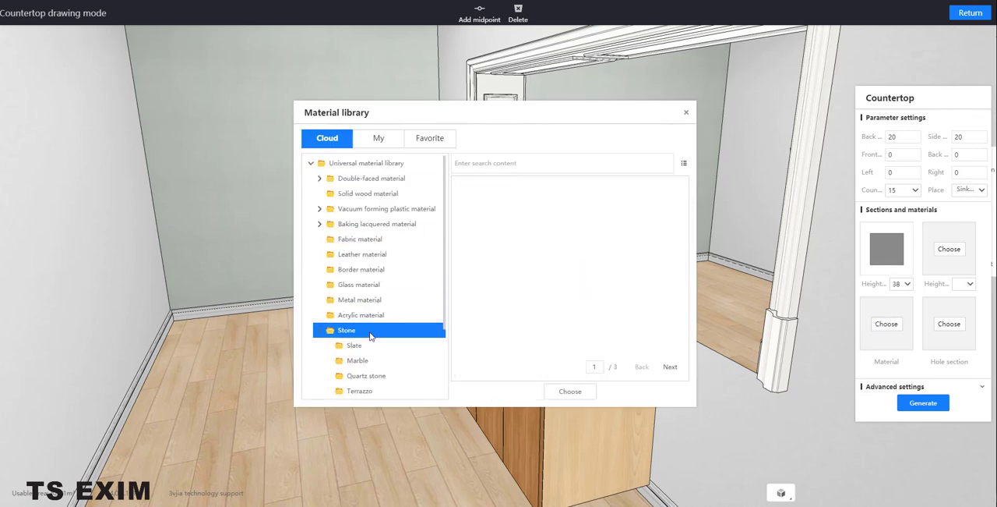
left_click(382, 360)
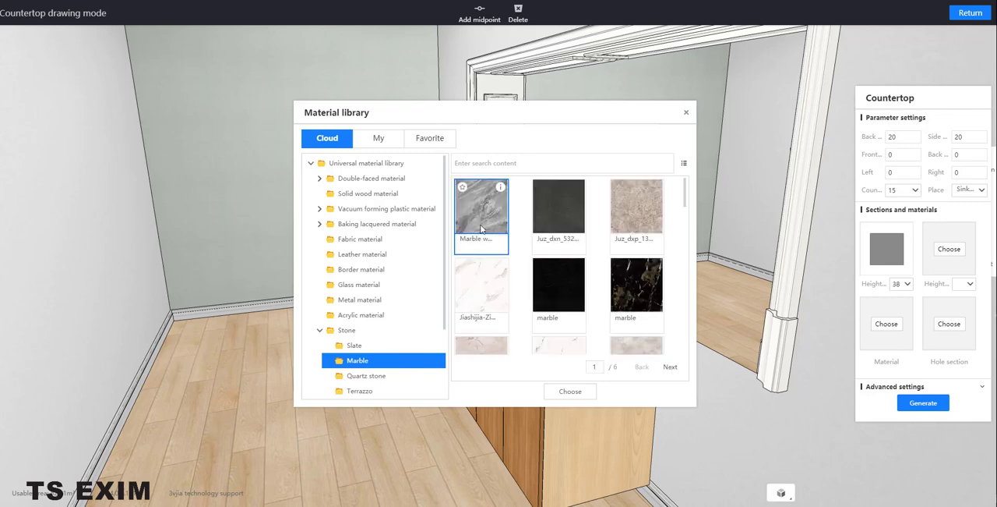
left_click(554, 299)
left_click(570, 391)
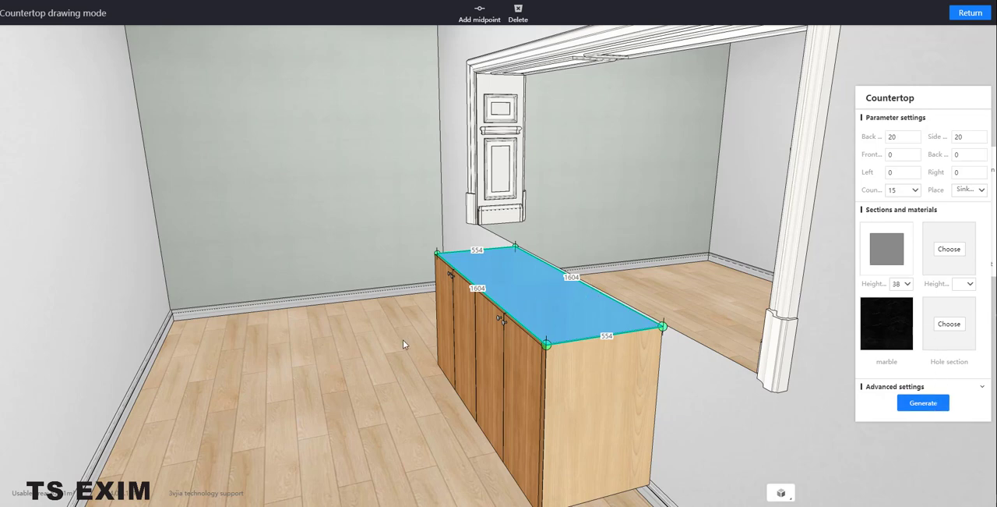
Extend the countertop's long wall-side edge through the pass opening to a depth of about 947.
middle_click_drag(401, 341, 353, 344)
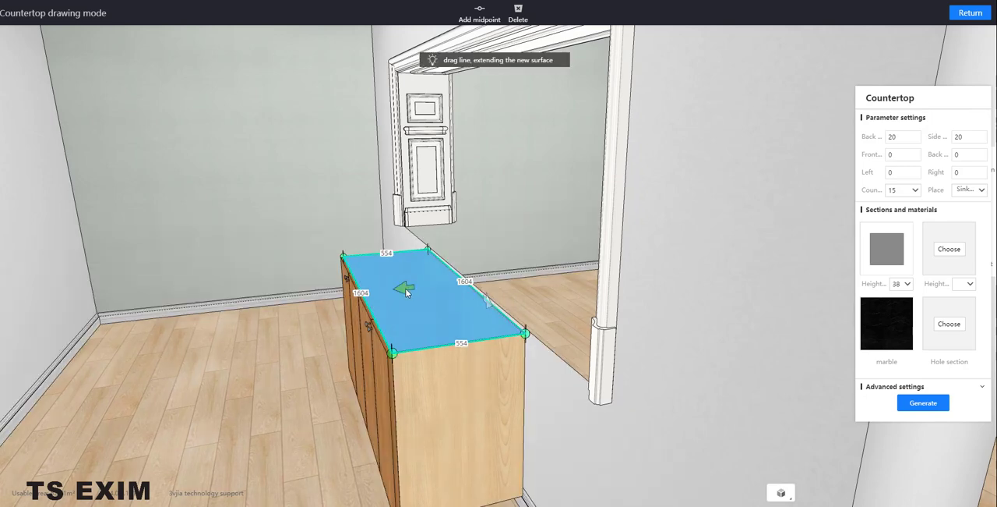
middle_click_drag(406, 291, 467, 286)
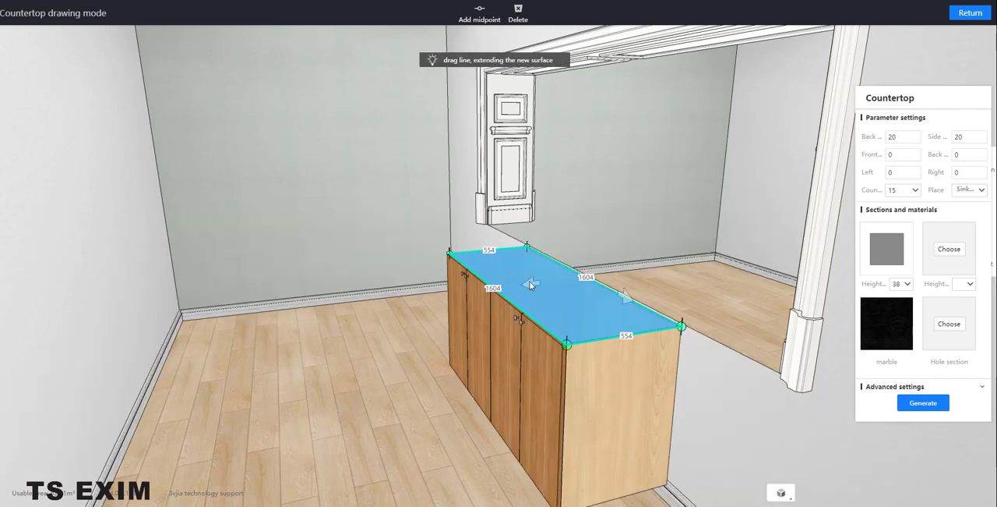
scroll(615, 291, "up", 1)
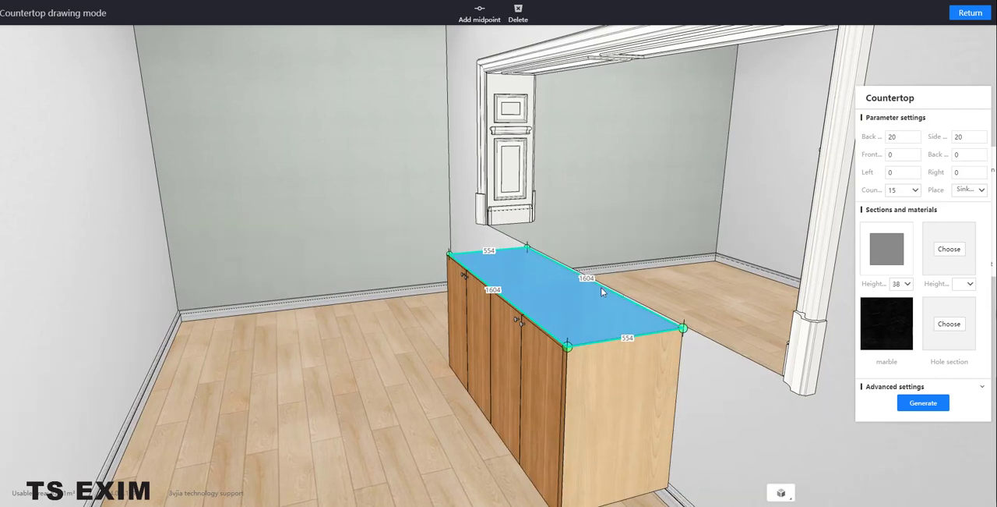
left_click(599, 285)
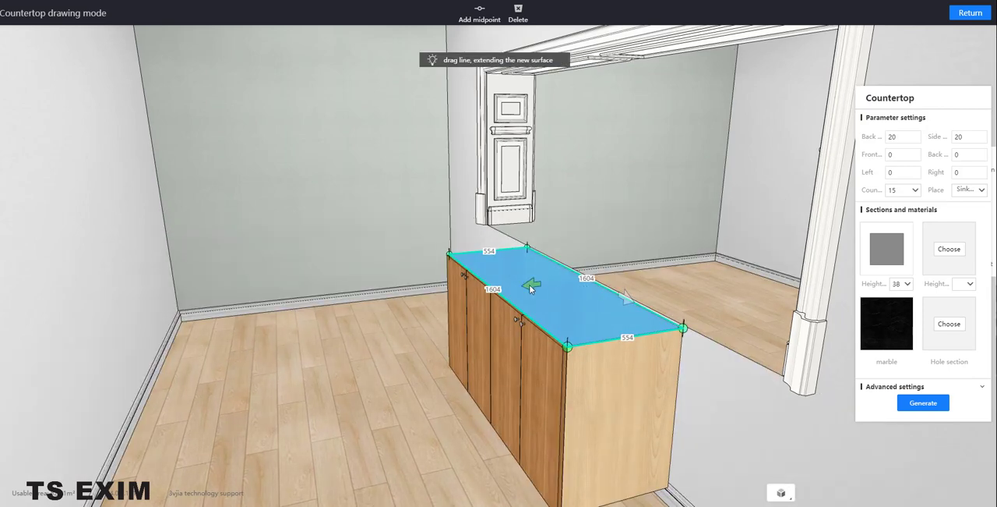
left_click_drag(531, 284, 596, 282)
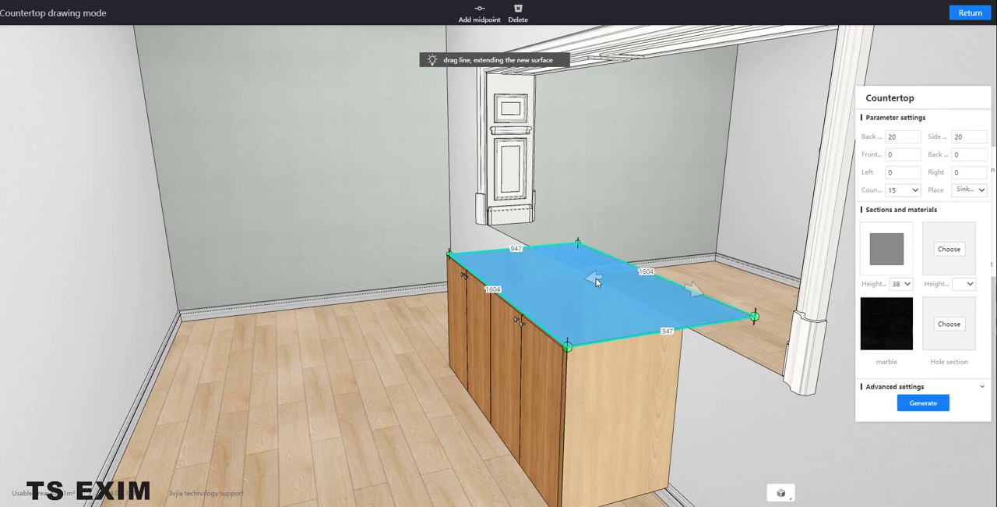
Extend both short ends of the countertop outward to a total length of about 2920.
left_click(640, 332)
left_click_drag(721, 359, 839, 473)
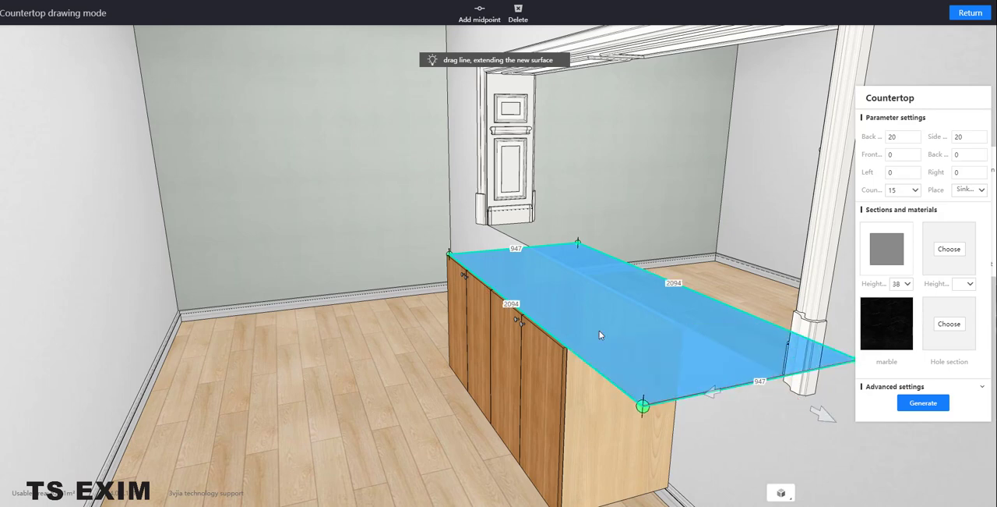
left_click(495, 250)
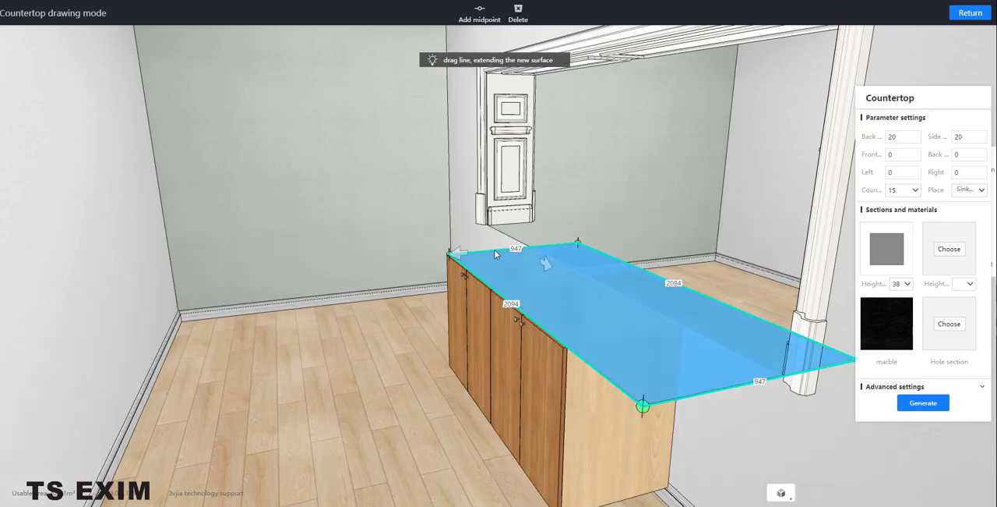
left_click_drag(439, 254, 454, 326)
left_click(520, 329)
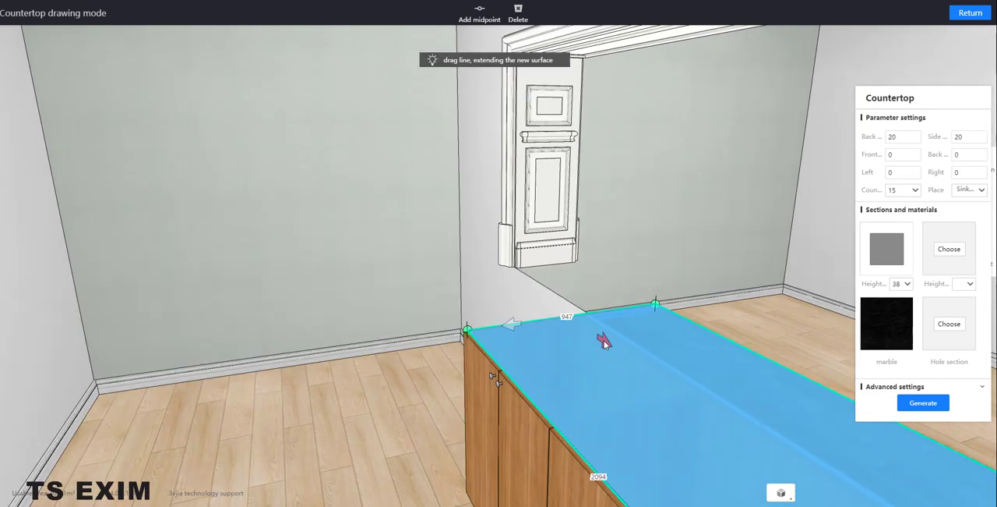
left_click_drag(593, 335, 528, 263)
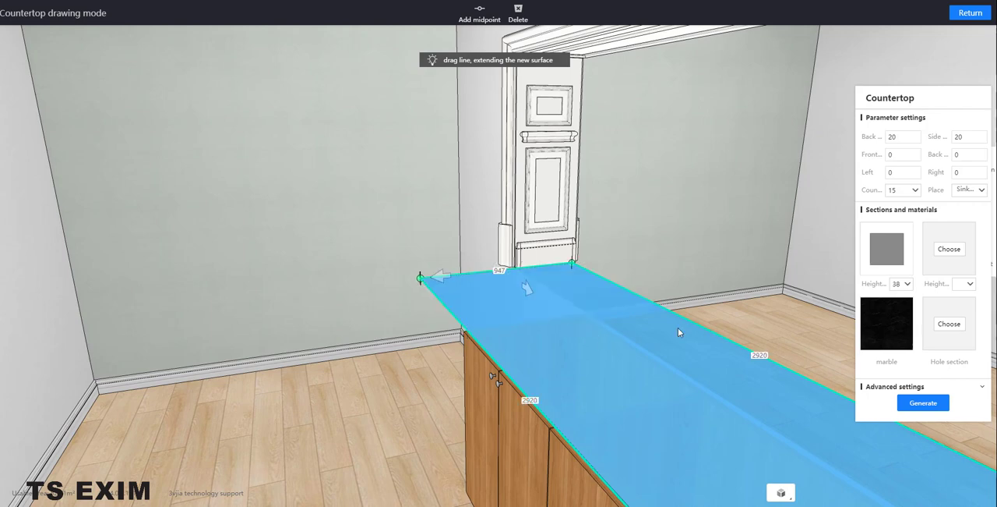
Extend the countertop's far long edge to a depth of about 1104 and generate the countertop.
right_click(704, 327)
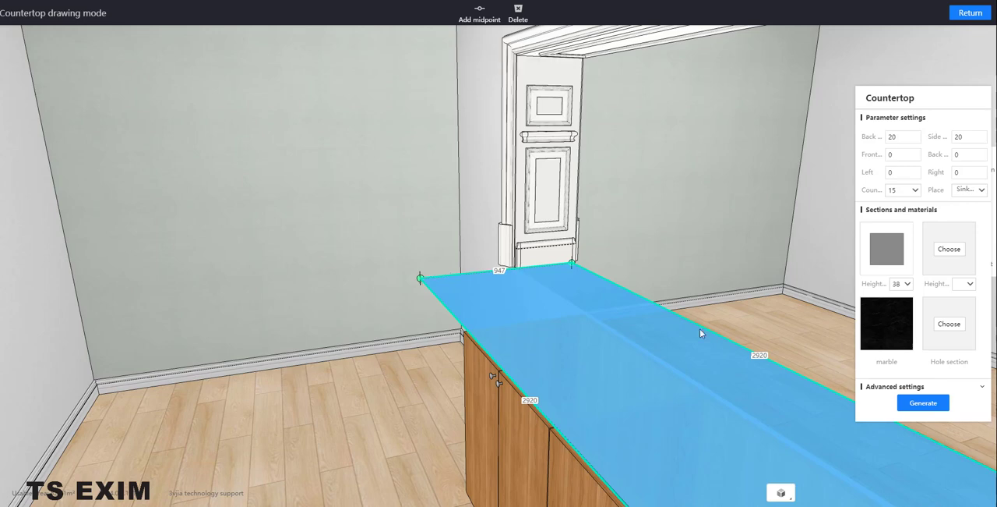
right_click_drag(708, 340, 818, 372)
mouse_move(740, 365)
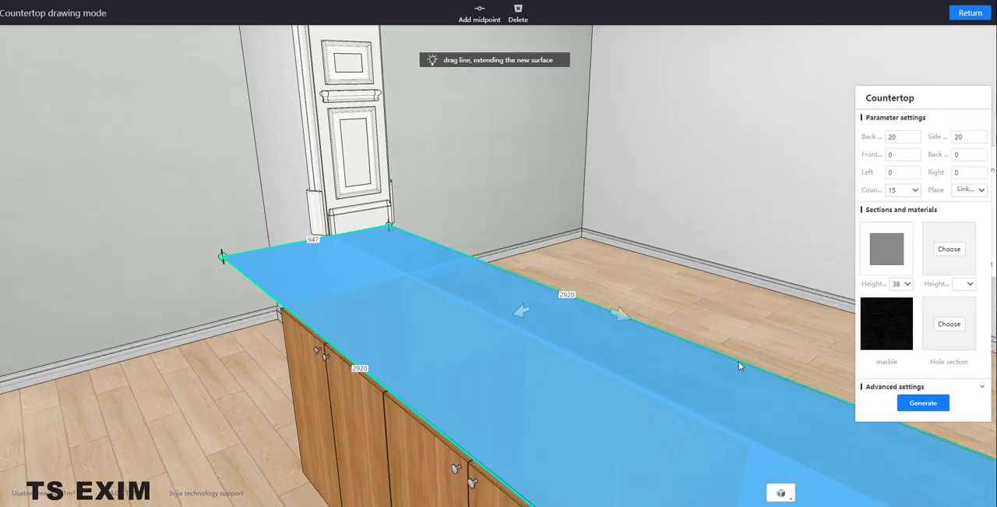
left_click_drag(518, 312, 548, 301)
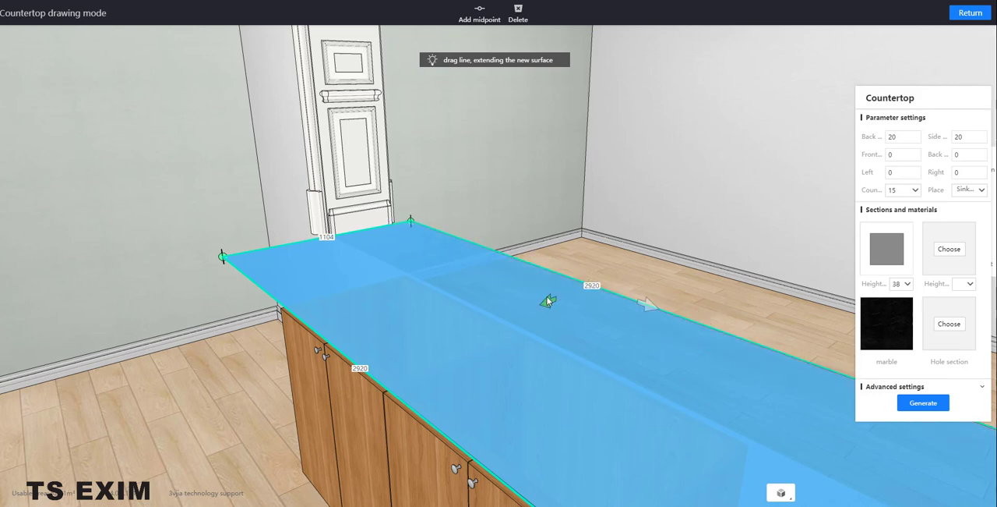
left_click(923, 403)
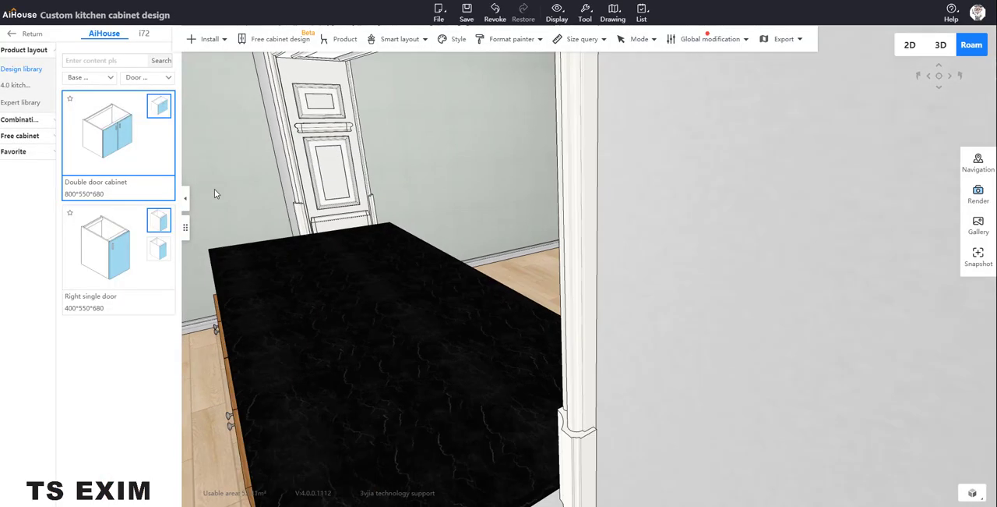
left_click_drag(214, 189, 324, 224)
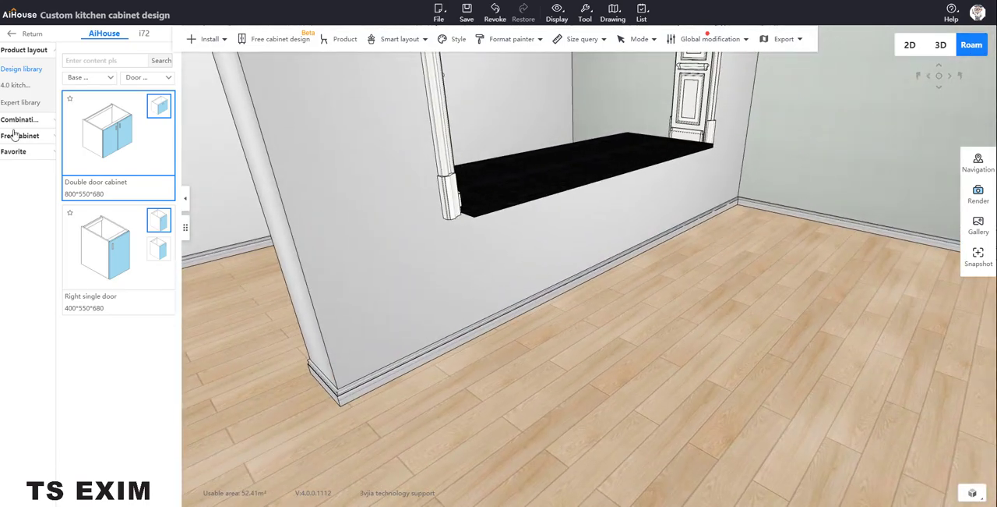
left_click_drag(652, 302, 619, 240)
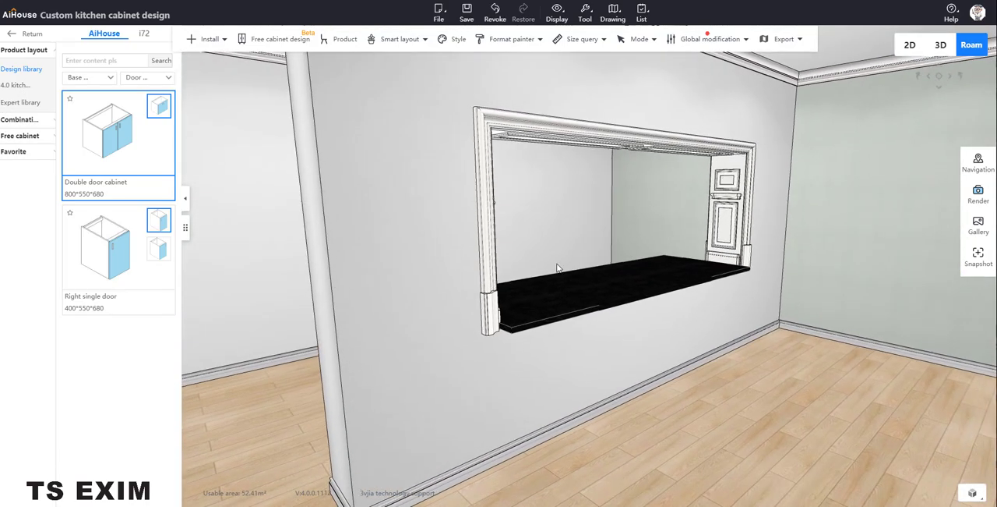
left_click_drag(0, 47, 0, 62)
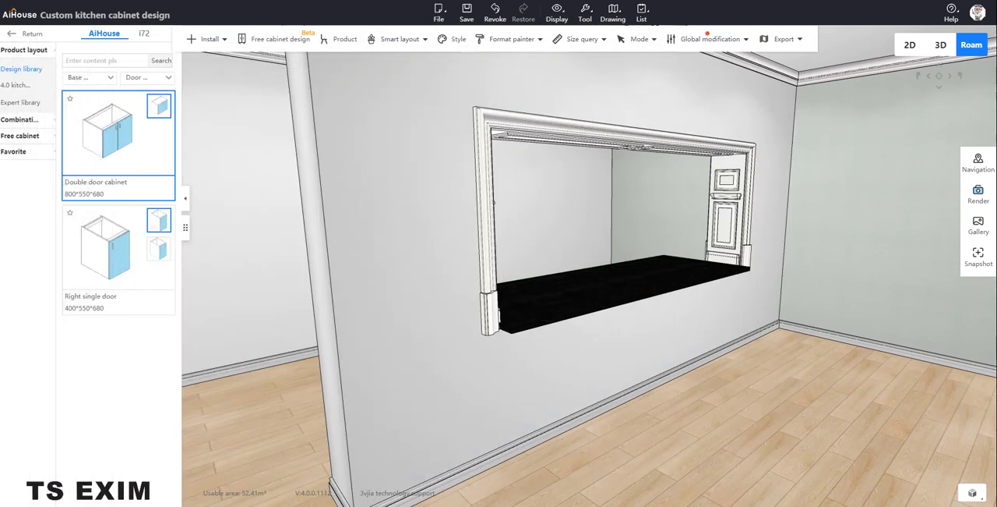